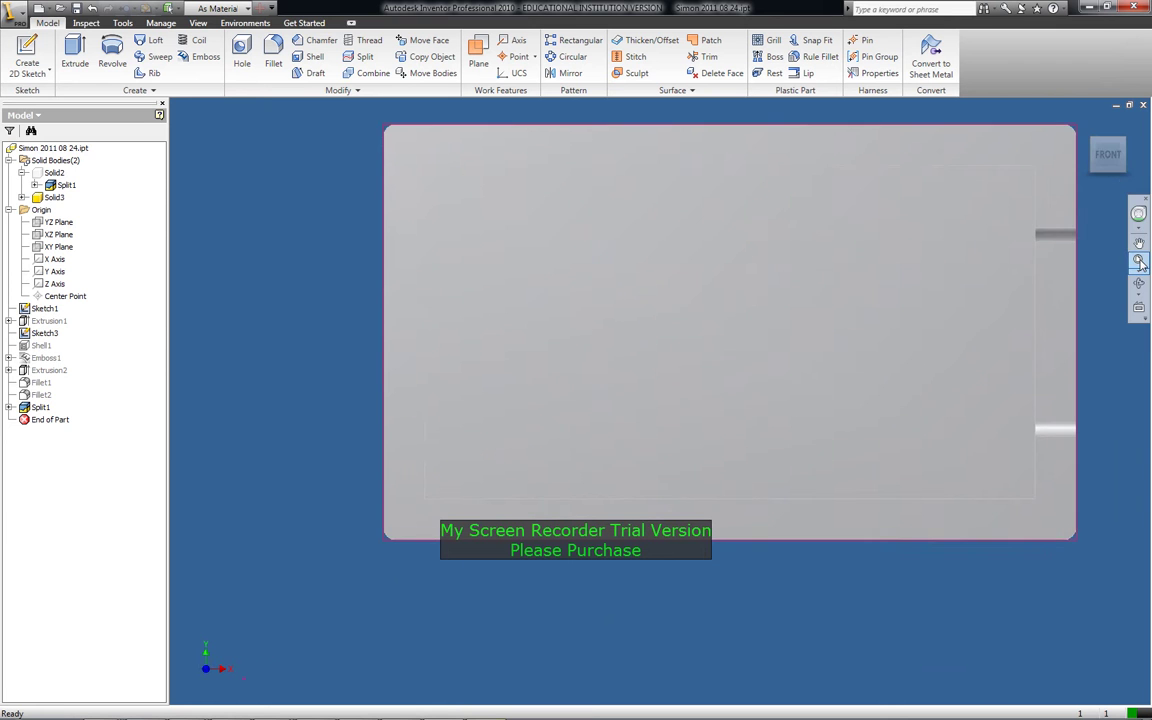
Create a sketch on the case's pocket floor and draw a square of about 5 mm in each upper corner.
left_click(27, 68)
left_click(611, 290)
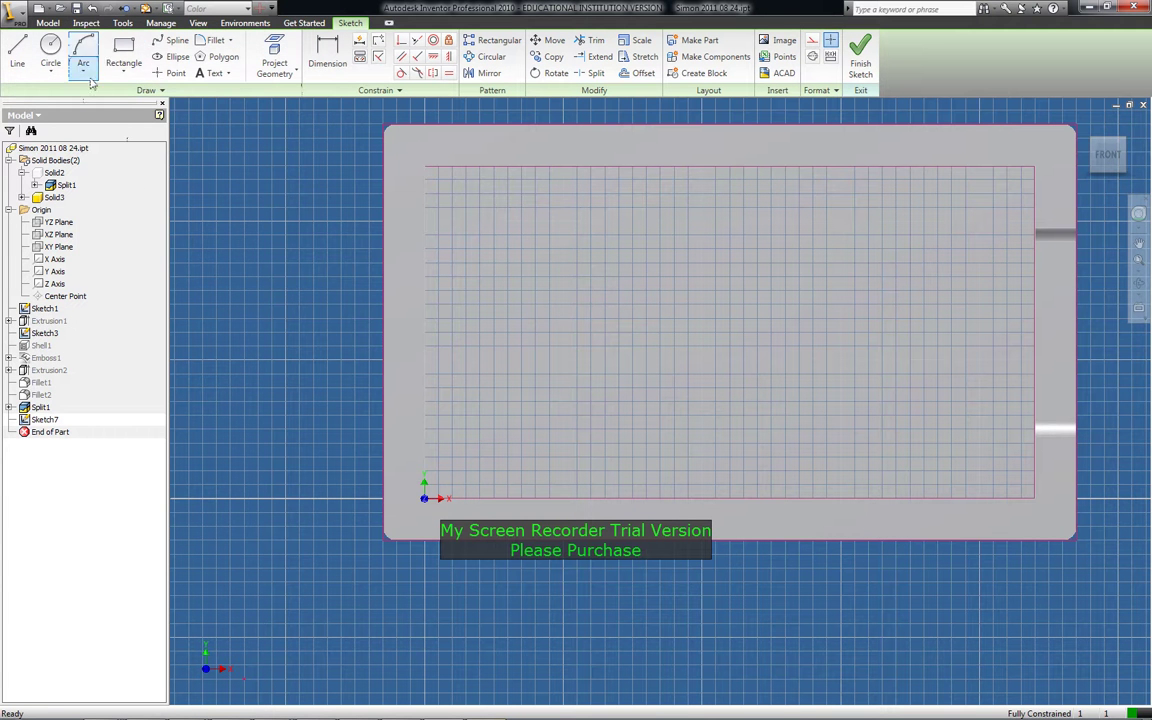
left_click(123, 68)
left_click(140, 97)
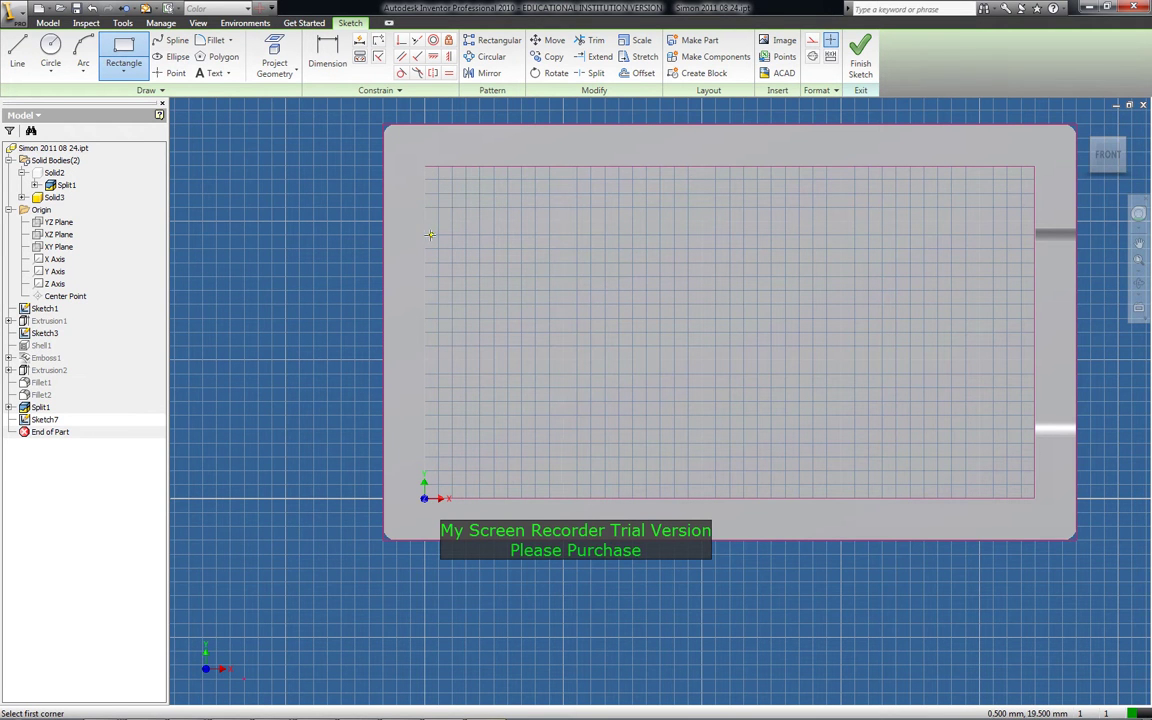
left_click(425, 235)
left_click(494, 167)
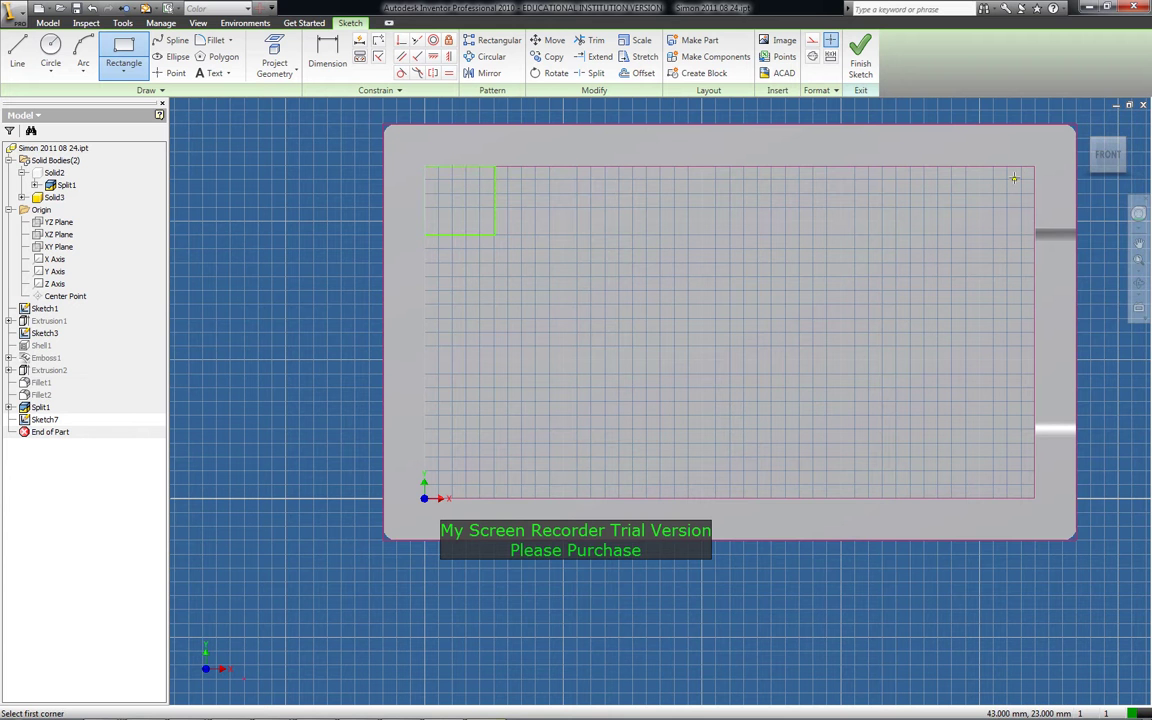
left_click(966, 167)
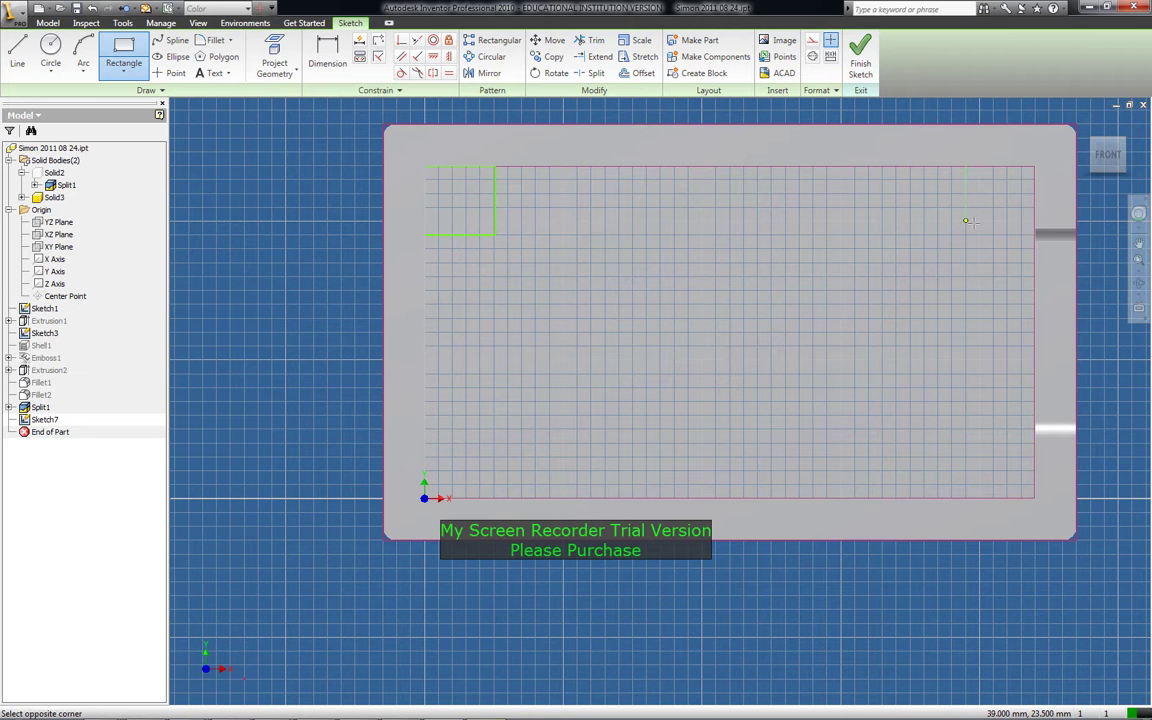
left_click(1035, 235)
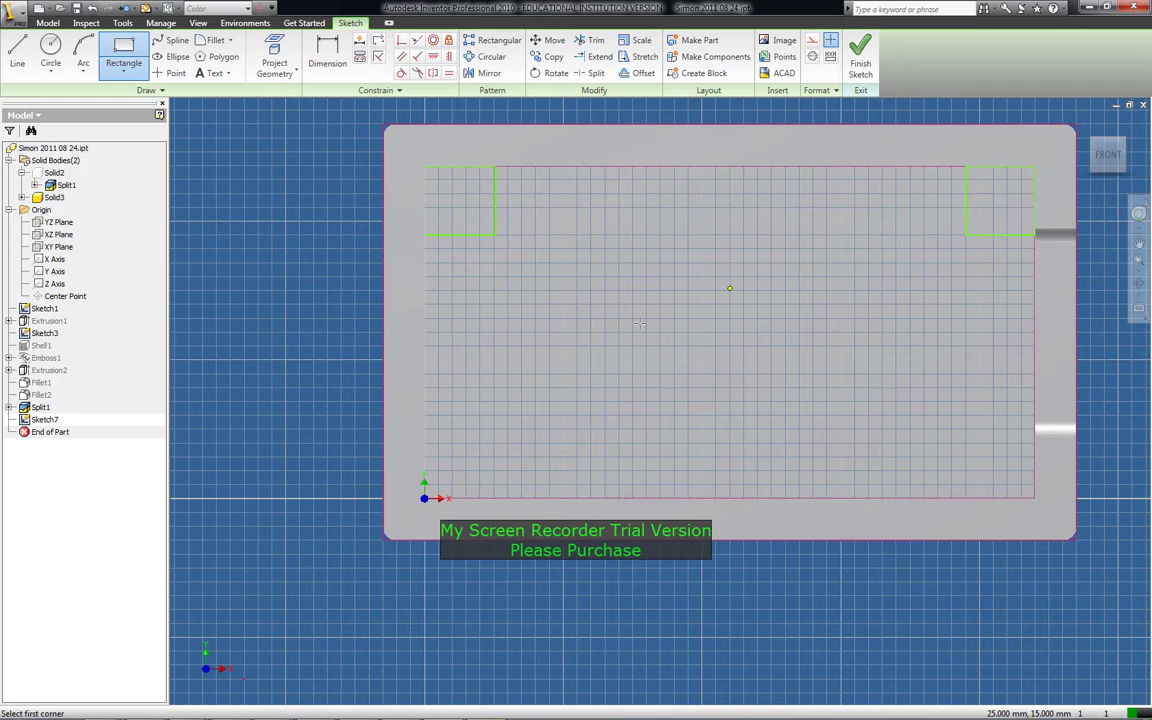
Draw squares of about 5 mm in the two lower corners of the pocket floor outline.
left_click(425, 430)
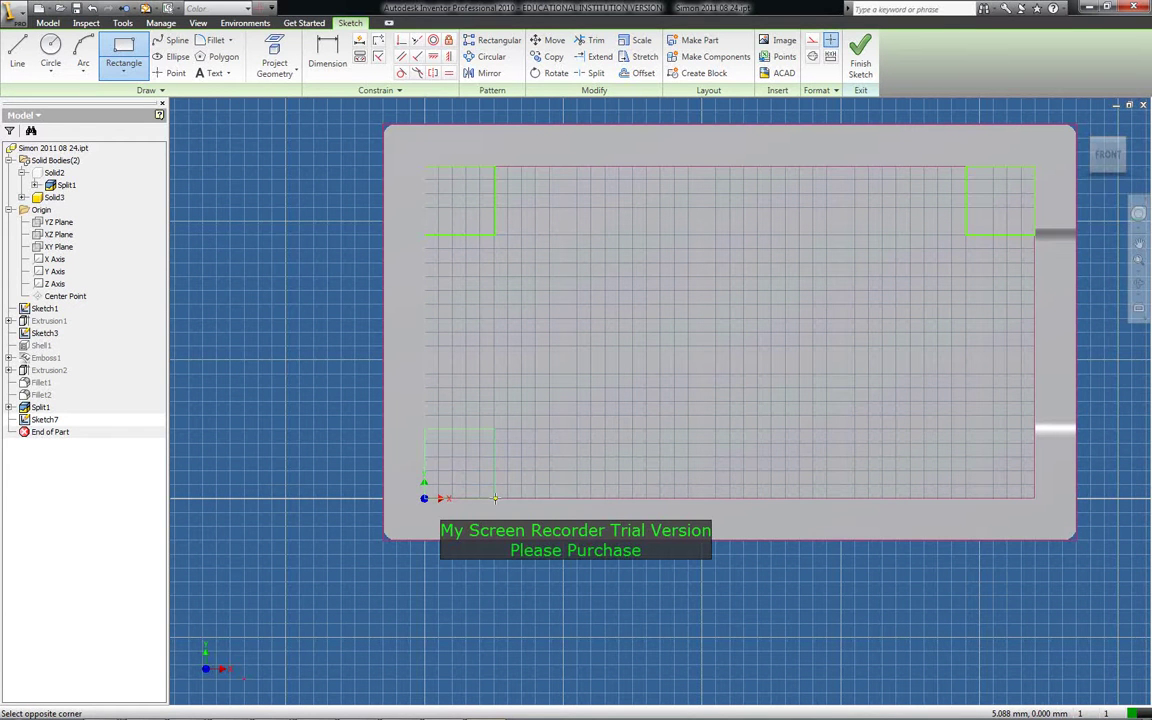
left_click(494, 497)
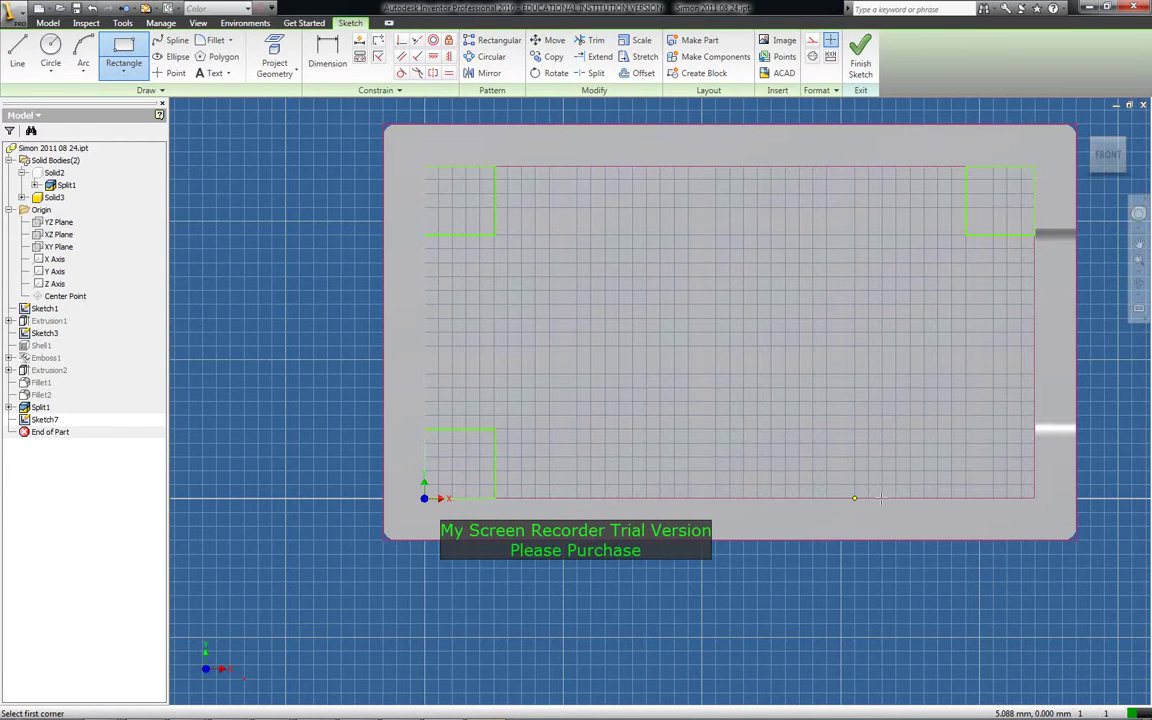
left_click(1034, 497)
left_click(965, 428)
key("Escape")
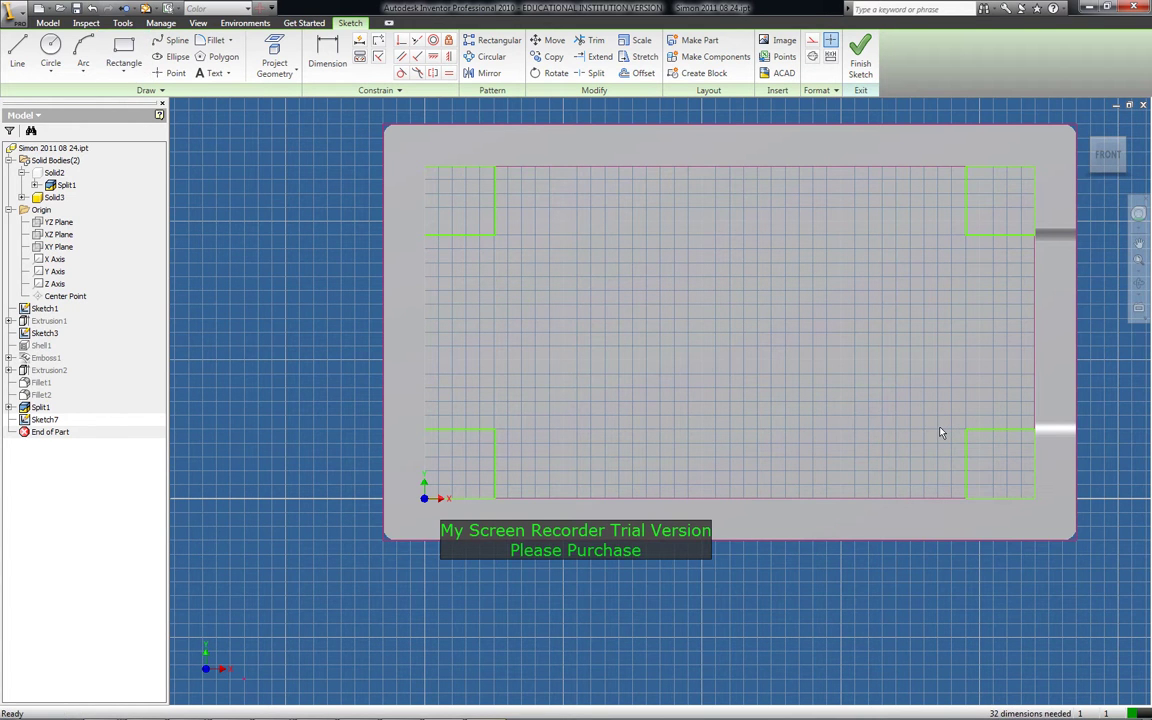
Display the case body as a wireframe, looking straight at its long bottom-side face.
left_click(1138, 285)
left_click_drag(758, 373, 738, 311)
left_click_drag(624, 310, 552, 240)
key("Escape")
left_click(47, 22)
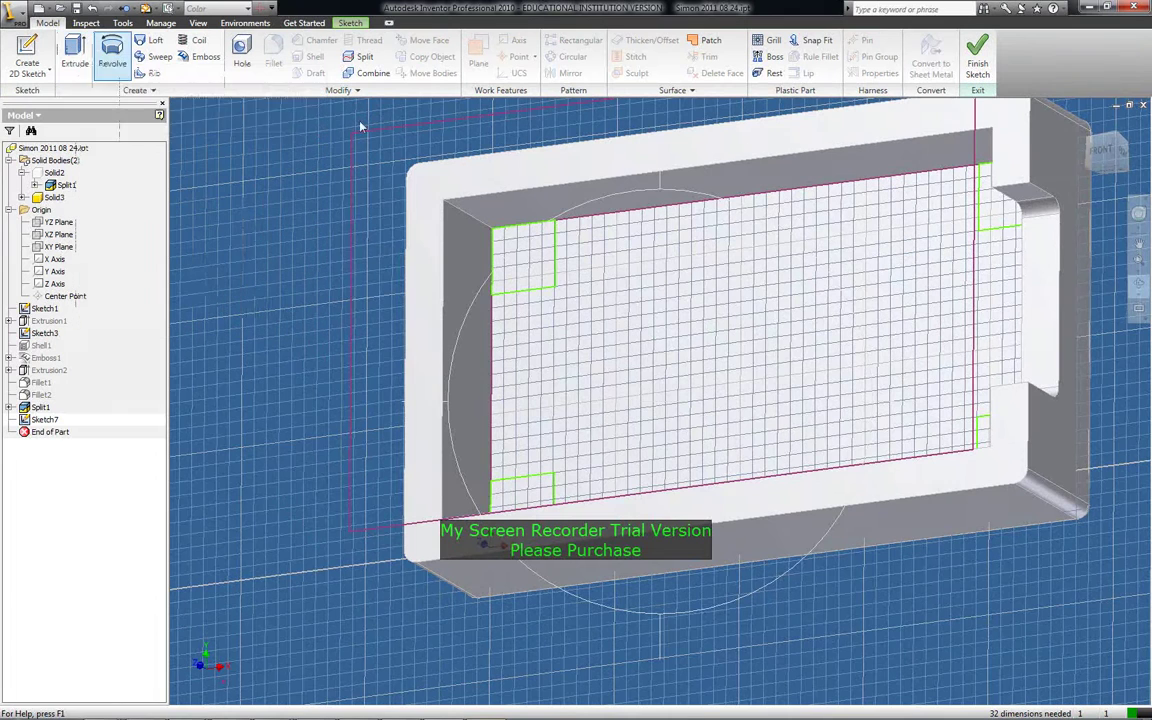
left_click(1140, 312)
left_click(724, 474)
left_click(850, 485)
left_click(195, 23)
left_click(250, 62)
left_click(270, 150)
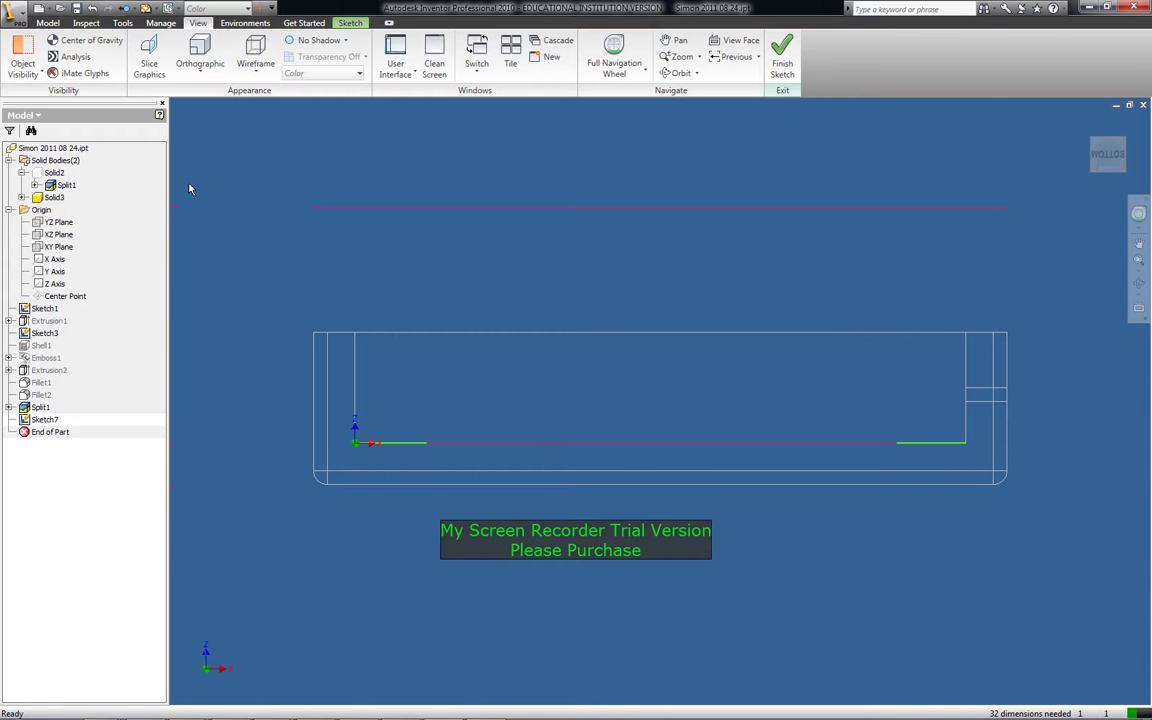
Finish the corner-squares sketch and create an empty sketch on the case's long bottom-side face.
left_click(47, 23)
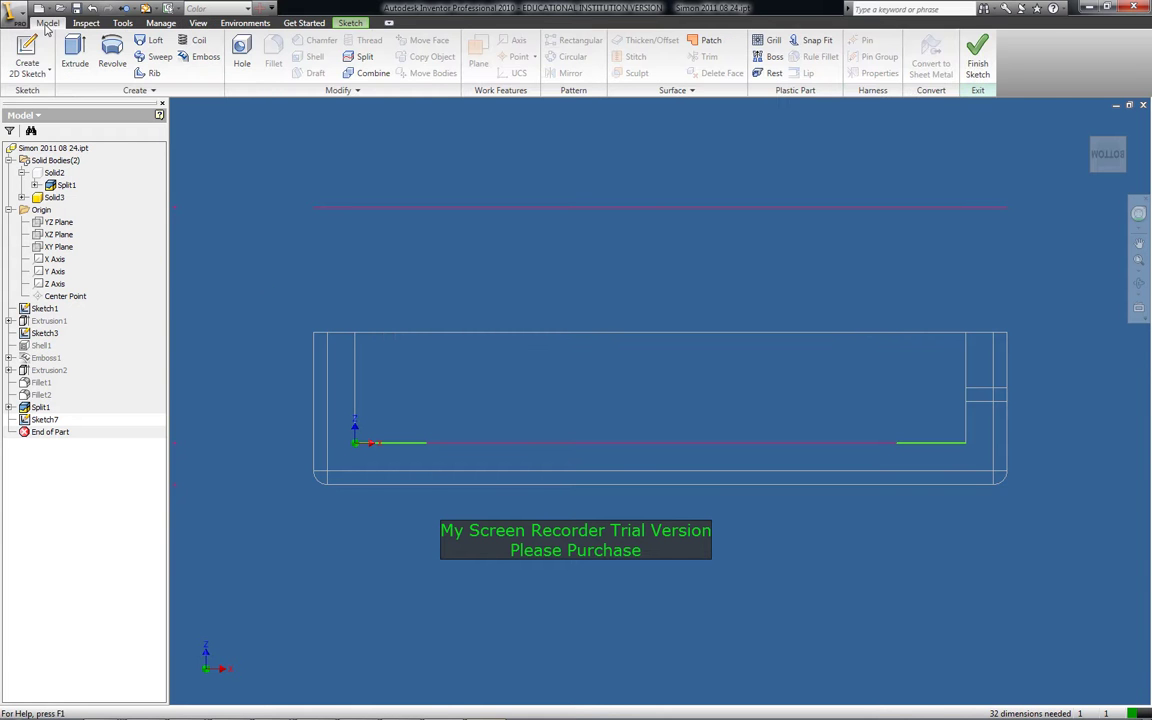
left_click(30, 75)
left_click(30, 86)
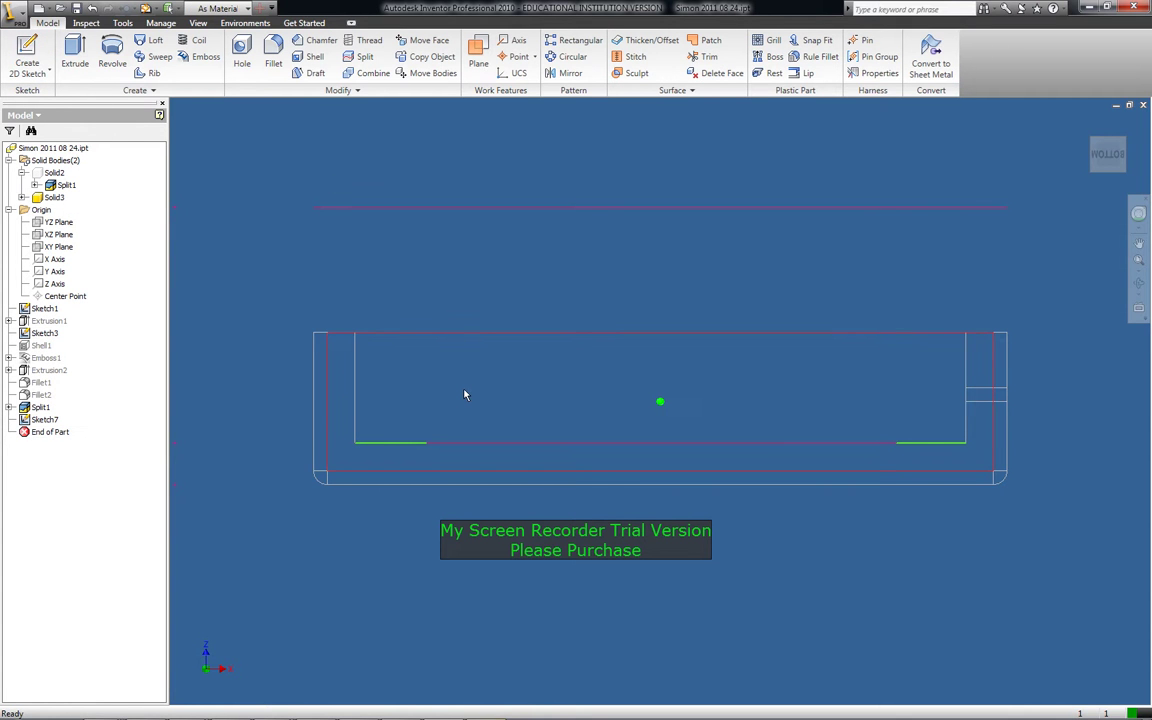
left_click(28, 74)
left_click(24, 93)
left_click(334, 378)
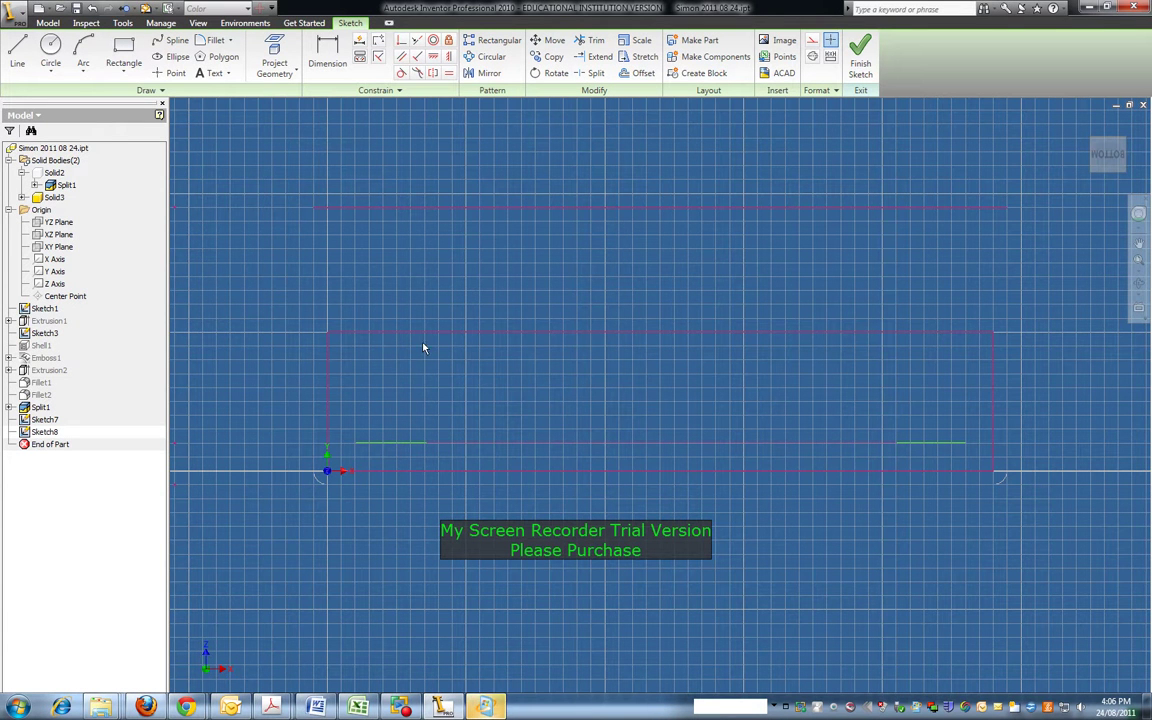
left_click(870, 64)
Set the visual style back to shaded with the case's open pocket turned into view.
left_click(1111, 137)
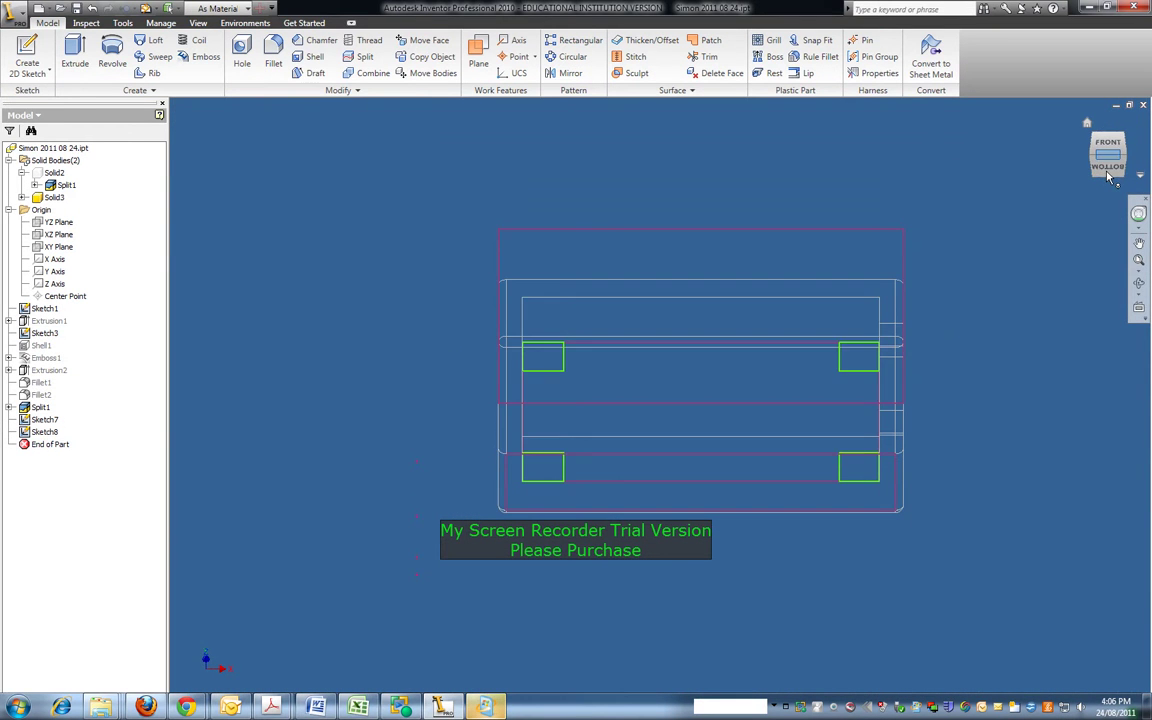
left_click(198, 22)
left_click(255, 62)
left_click(265, 97)
left_click(1138, 283)
mouse_move(800, 395)
left_mouse_down()
mouse_move(769, 406)
mouse_move(746, 442)
mouse_move(716, 458)
mouse_move(720, 484)
left_mouse_up()
key("Escape")
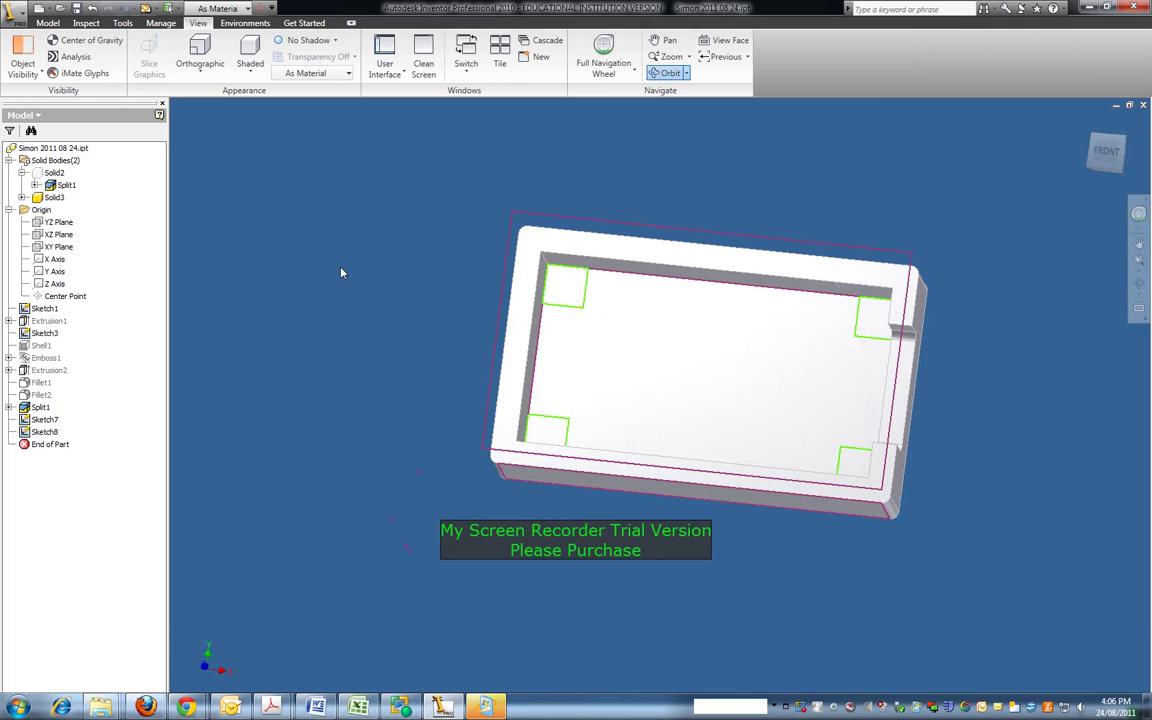
left_click(47, 22)
left_click(68, 59)
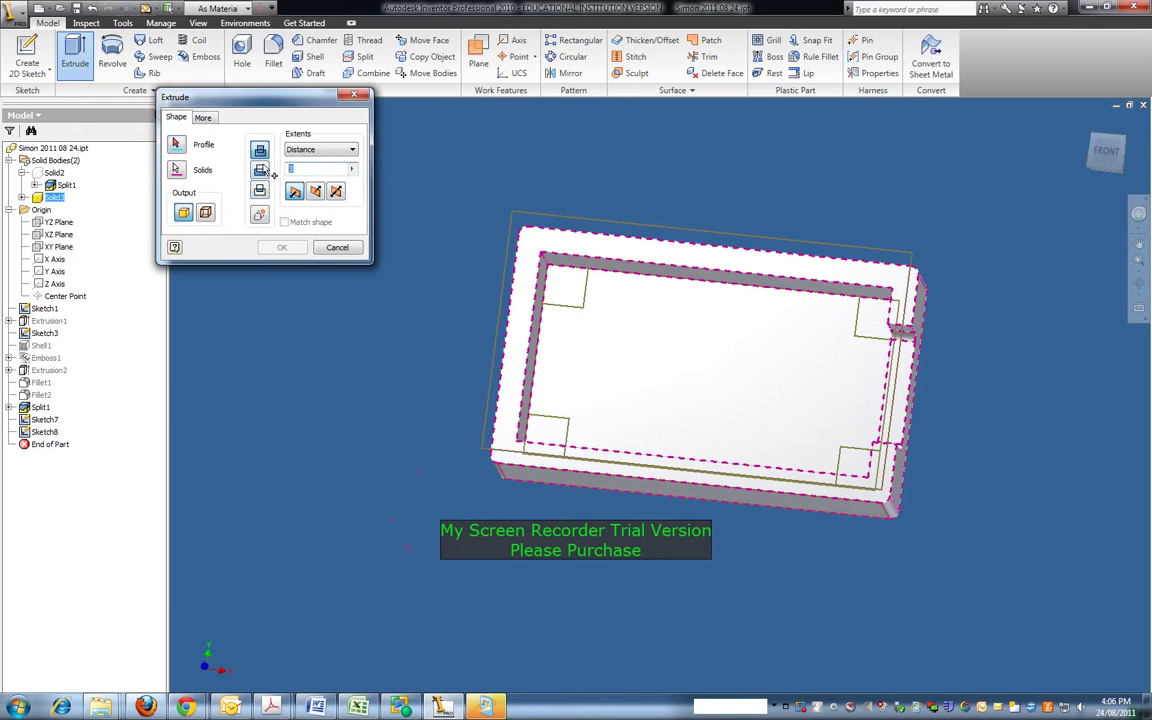
left_click(335, 247)
Extrude the four corner squares 8 mm and join them to the case body as corner posts.
left_click(62, 62)
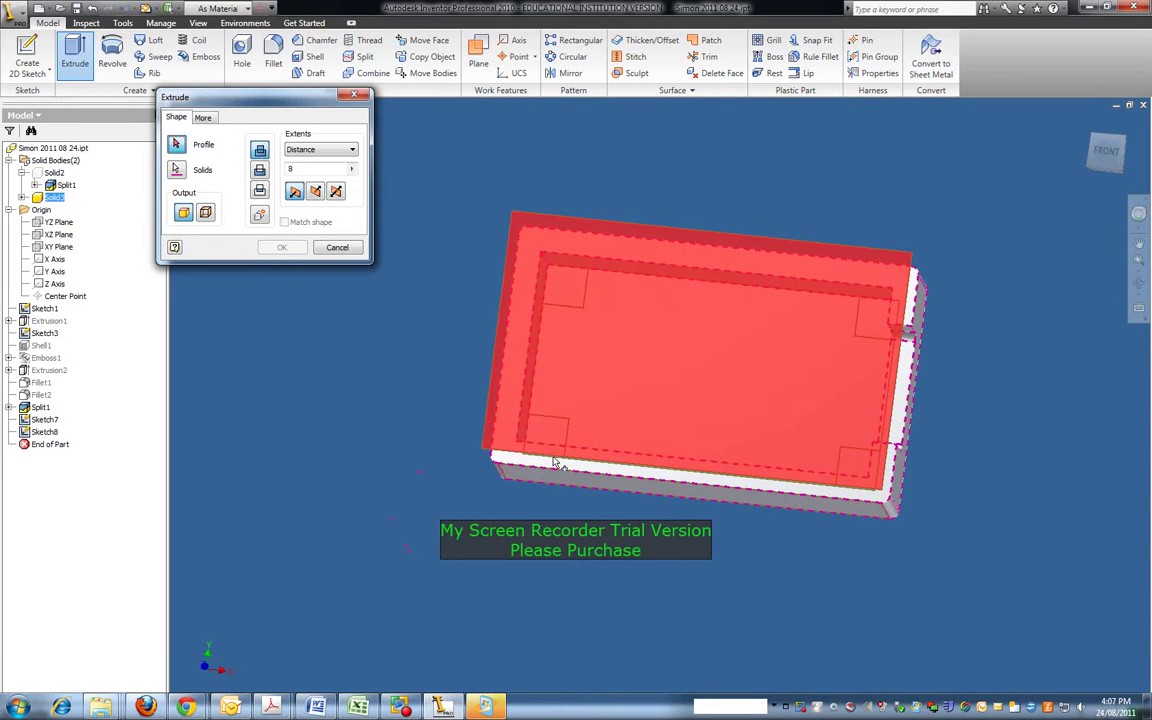
middle_click_drag(742, 418, 695, 329, "shift")
key("F4")
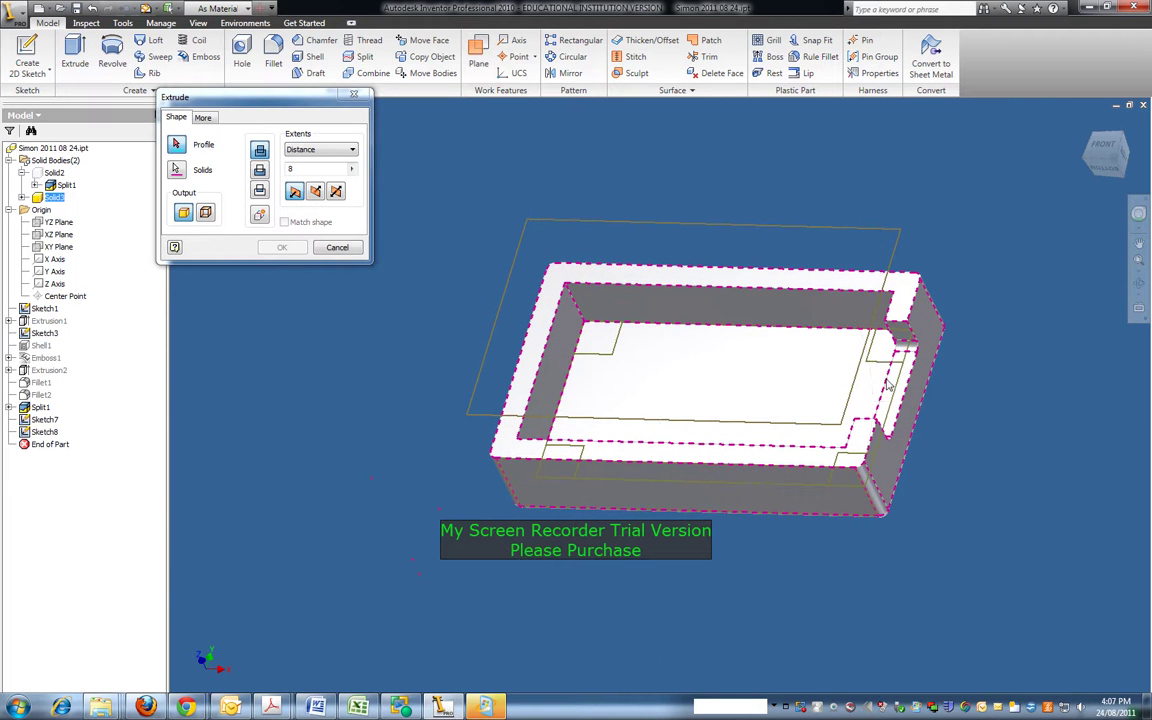
left_click(887, 342)
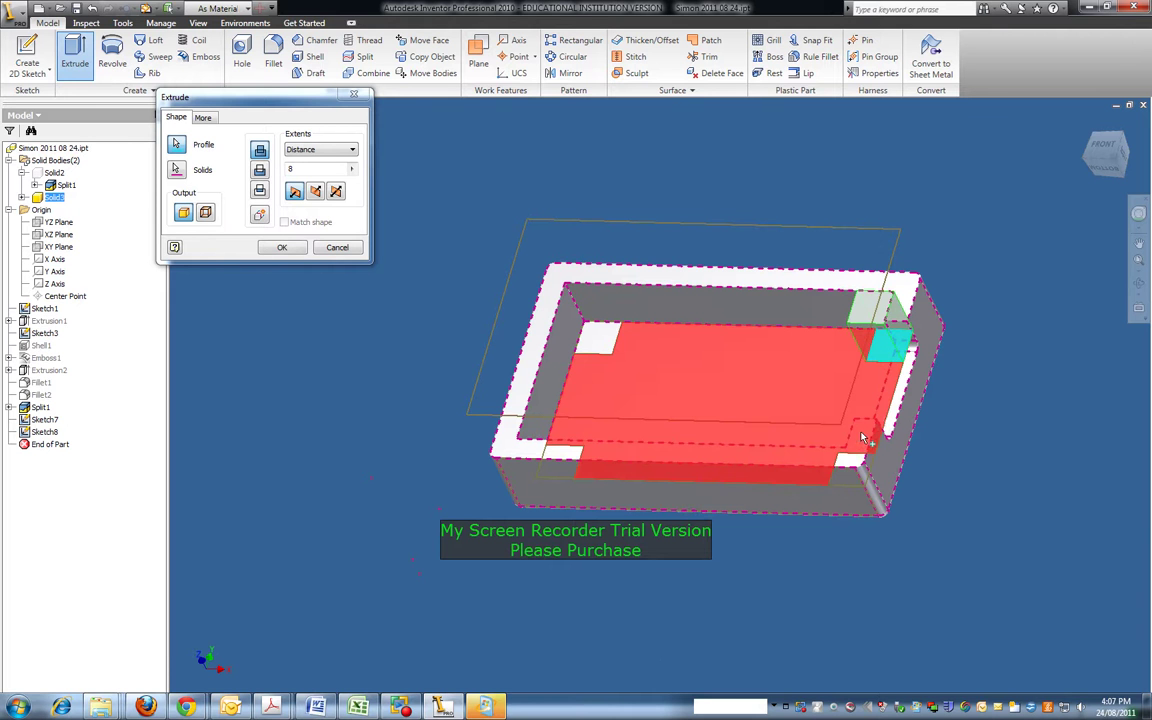
left_click(845, 465)
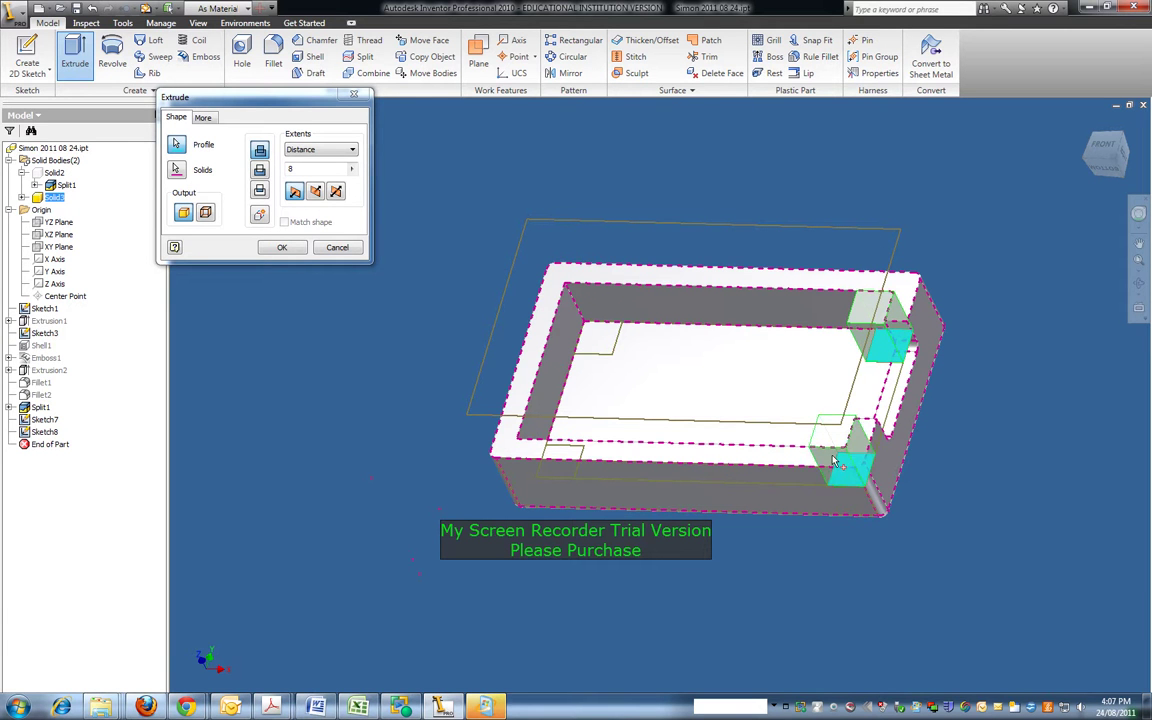
left_click(566, 457)
left_click(1138, 285)
left_click_drag(792, 342, 918, 419)
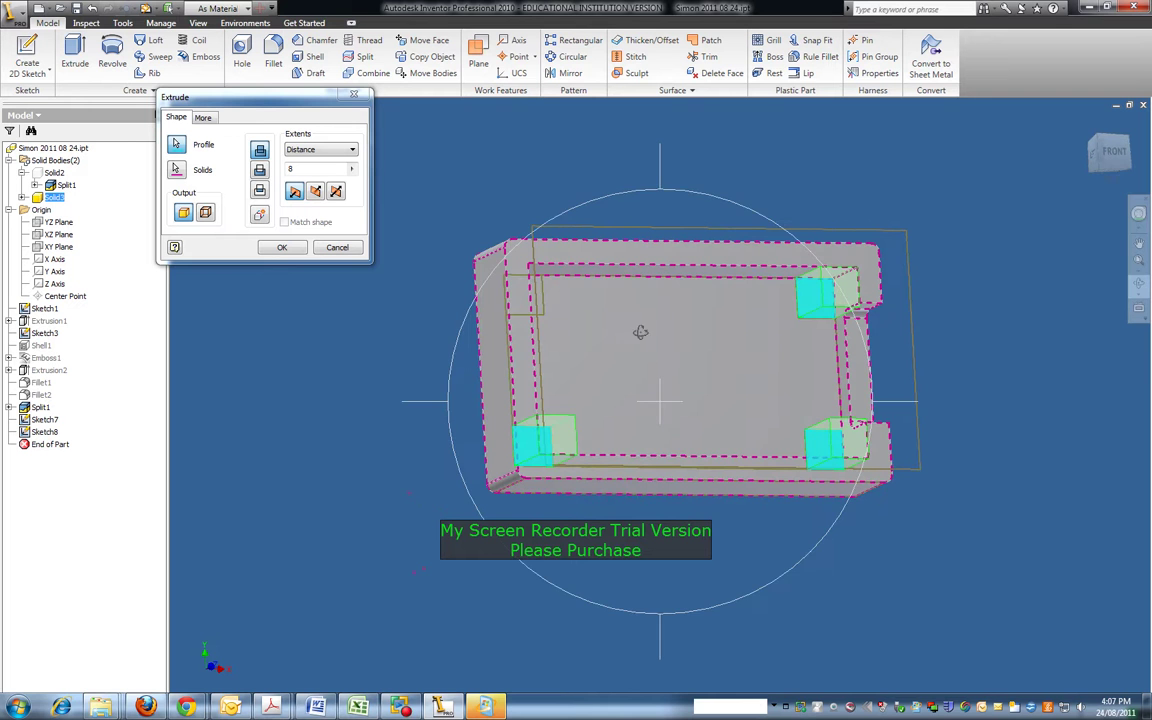
key("Escape")
left_click(532, 297)
left_click(282, 247)
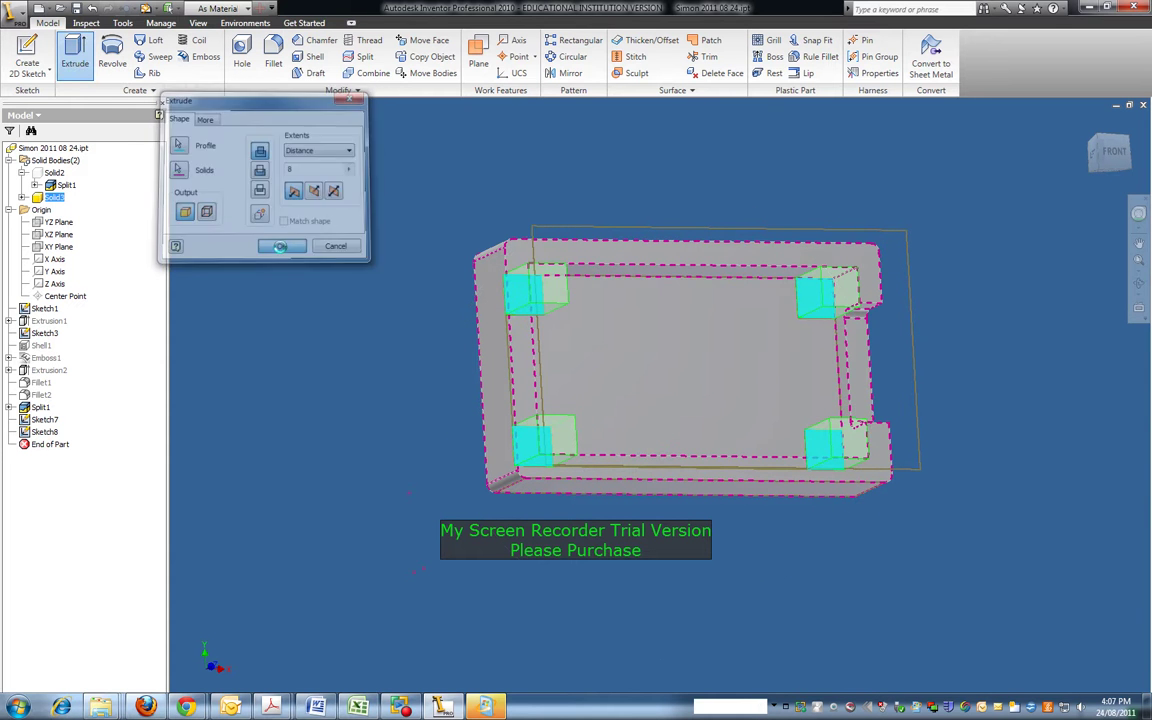
Examine the new corner posts and the features listed under the two solid bodies.
left_click(1139, 285)
left_click_drag(760, 305, 722, 300)
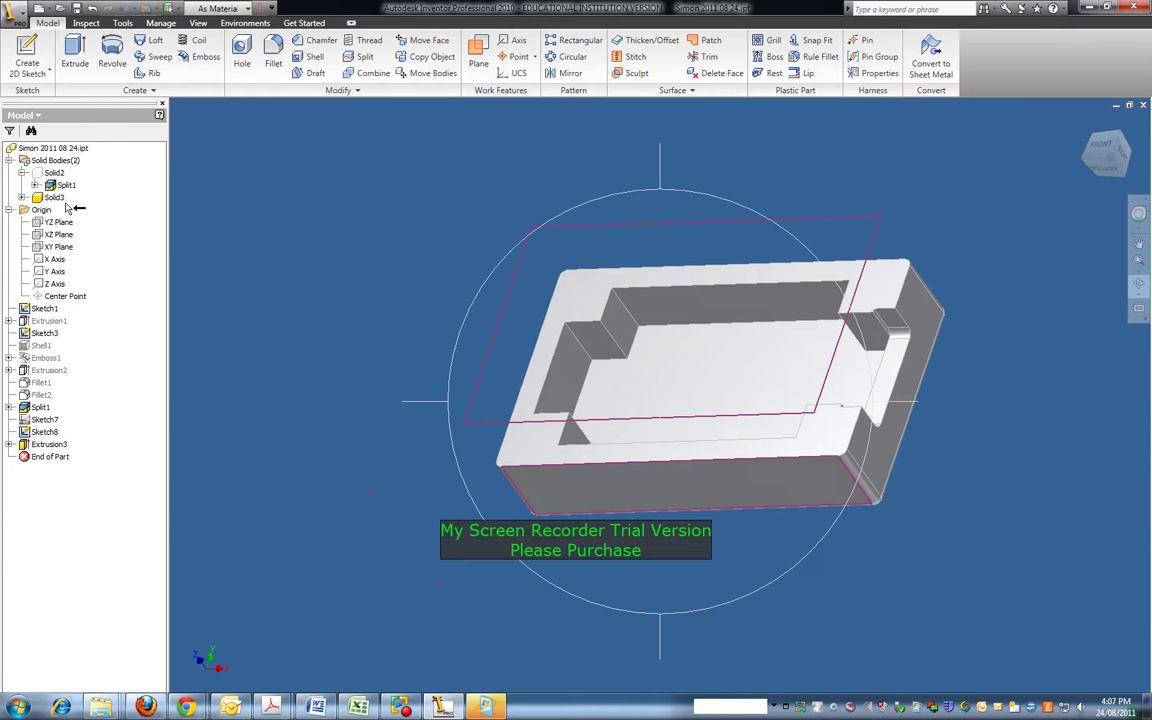
key("Escape")
left_click(50, 173)
right_click(50, 173)
left_click(22, 174)
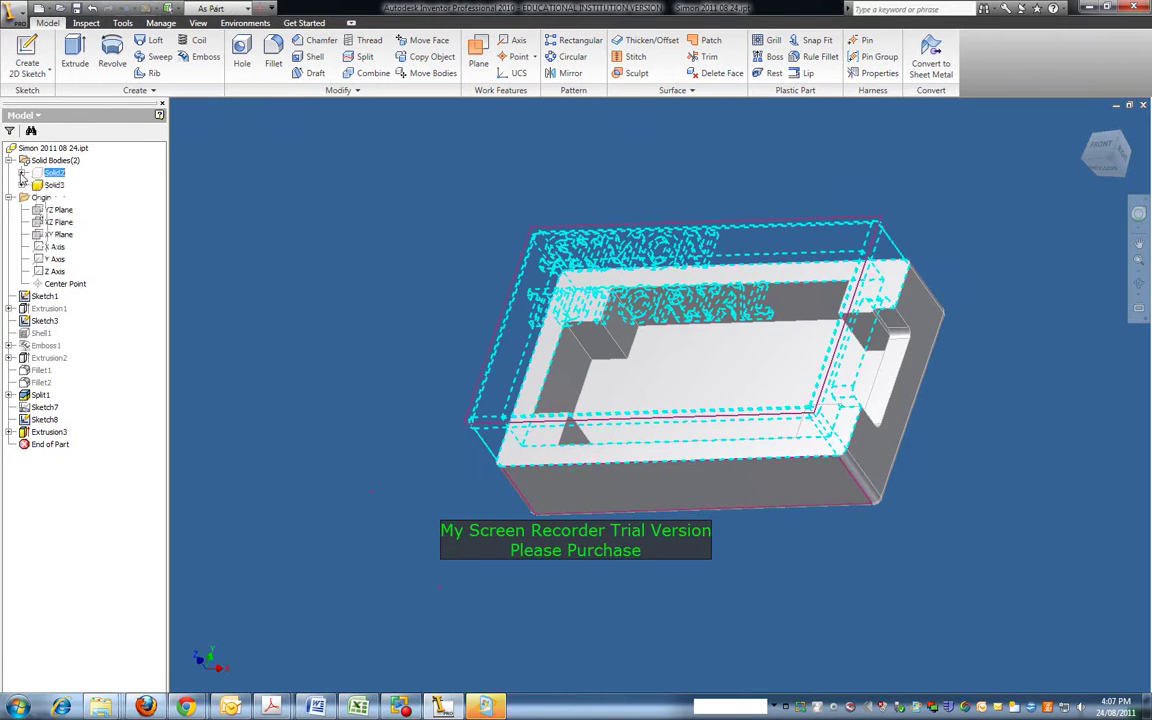
left_click(22, 185)
key("Escape")
left_click(22, 185)
right_click(46, 186)
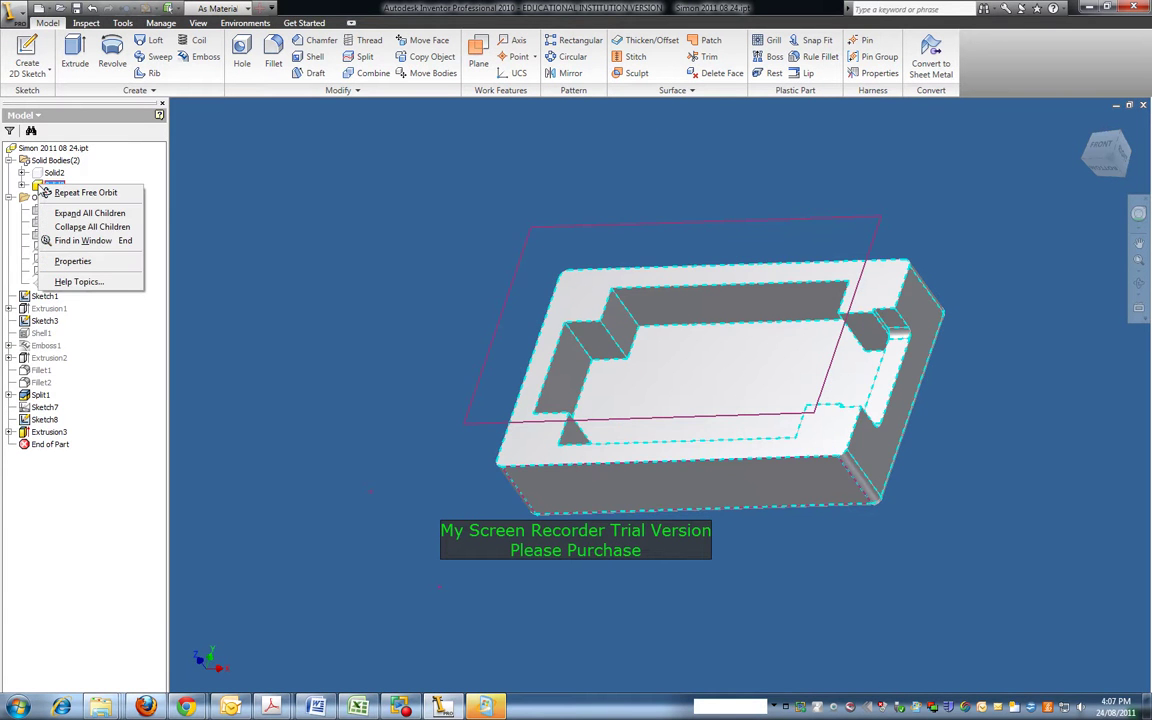
left_click(22, 185)
left_click(55, 160)
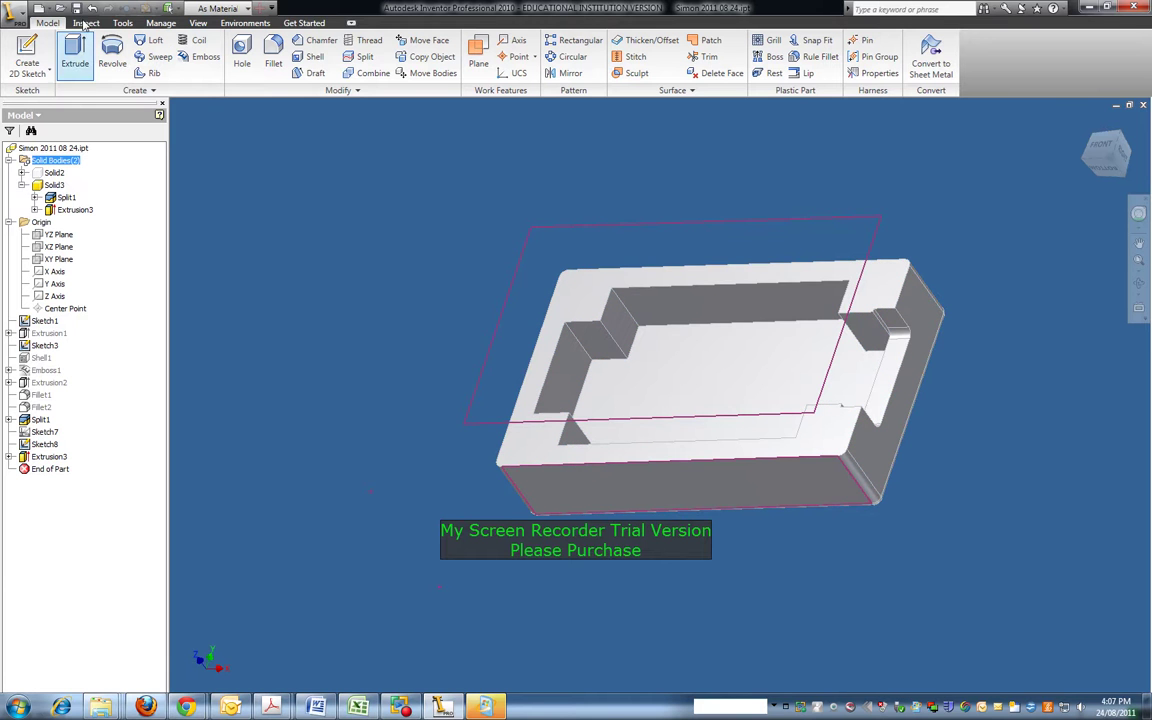
Save the part and swap the displayed body by hiding Solid3 and showing Solid2.
left_click(76, 8)
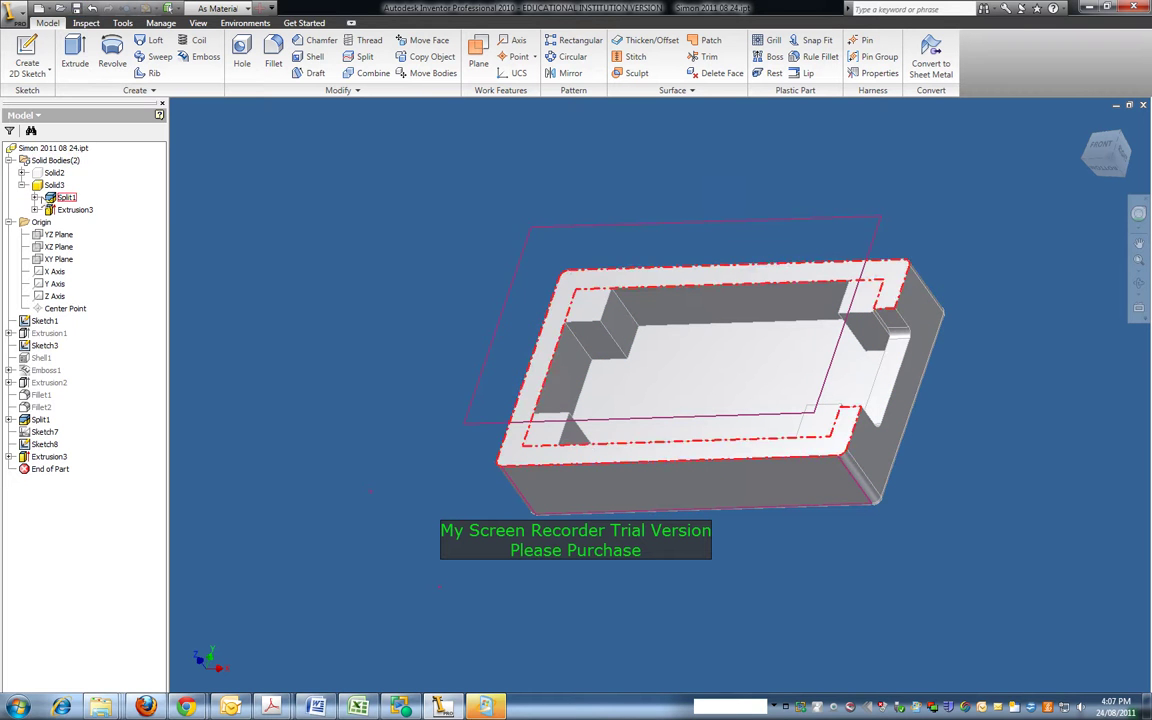
left_click(22, 185)
right_click(48, 185)
left_click(73, 253)
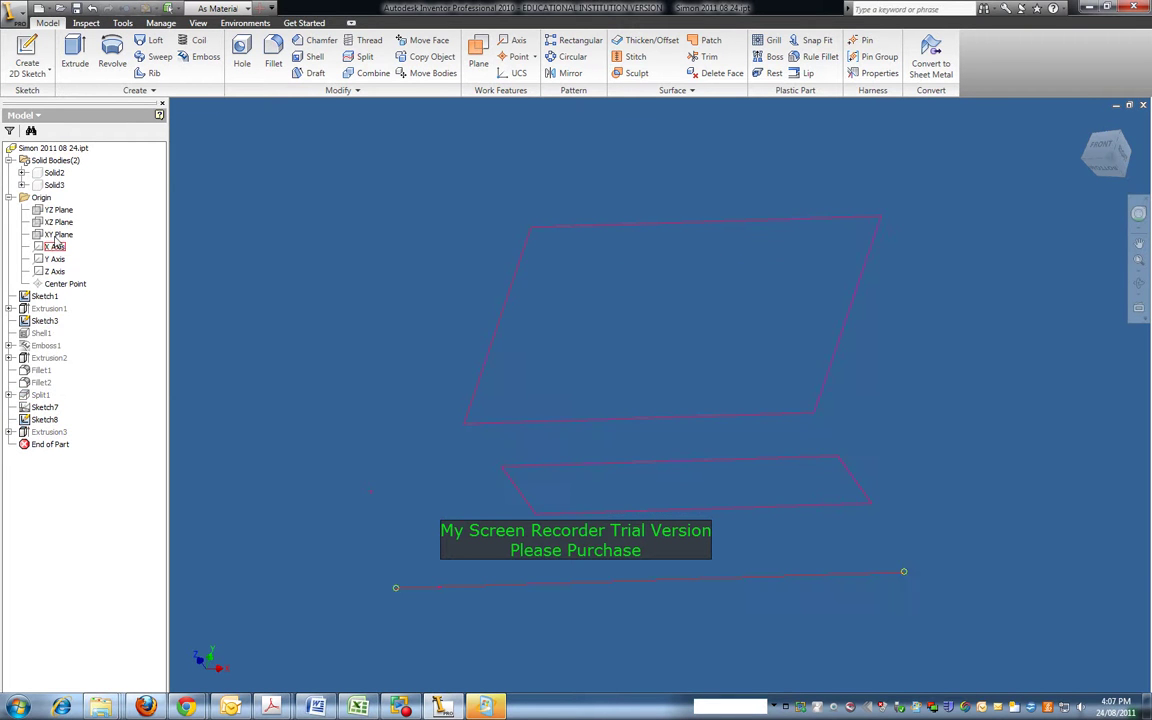
right_click(50, 173)
left_click(73, 240)
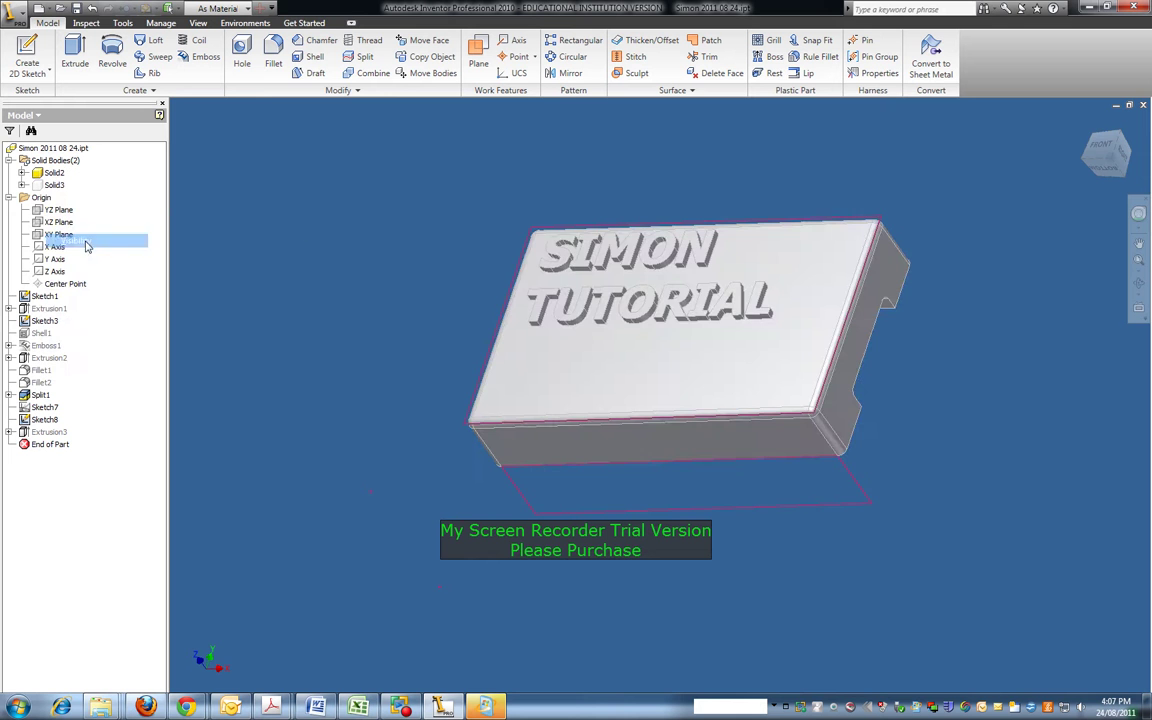
Create a sketch on the inner pocket floor of Solid2, the half with the embossed text, seen from the back.
left_click(1112, 182)
left_click(1113, 173)
left_click(1112, 170)
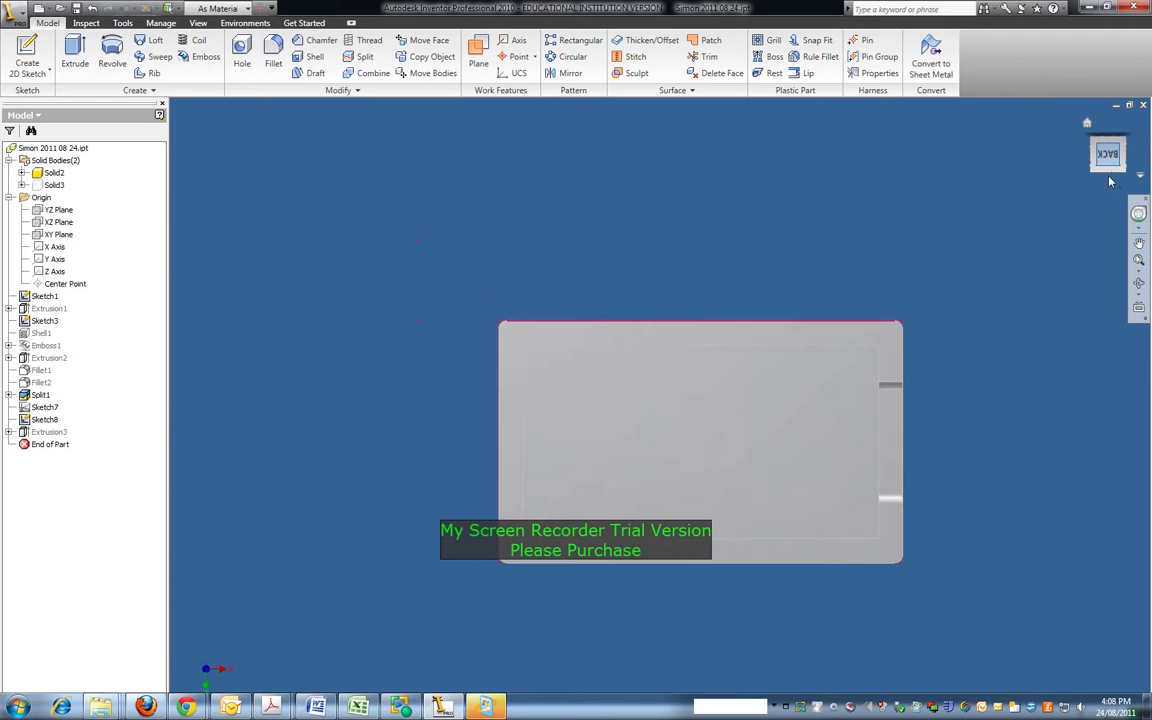
left_click(20, 60)
left_click(678, 434)
left_click(1137, 262)
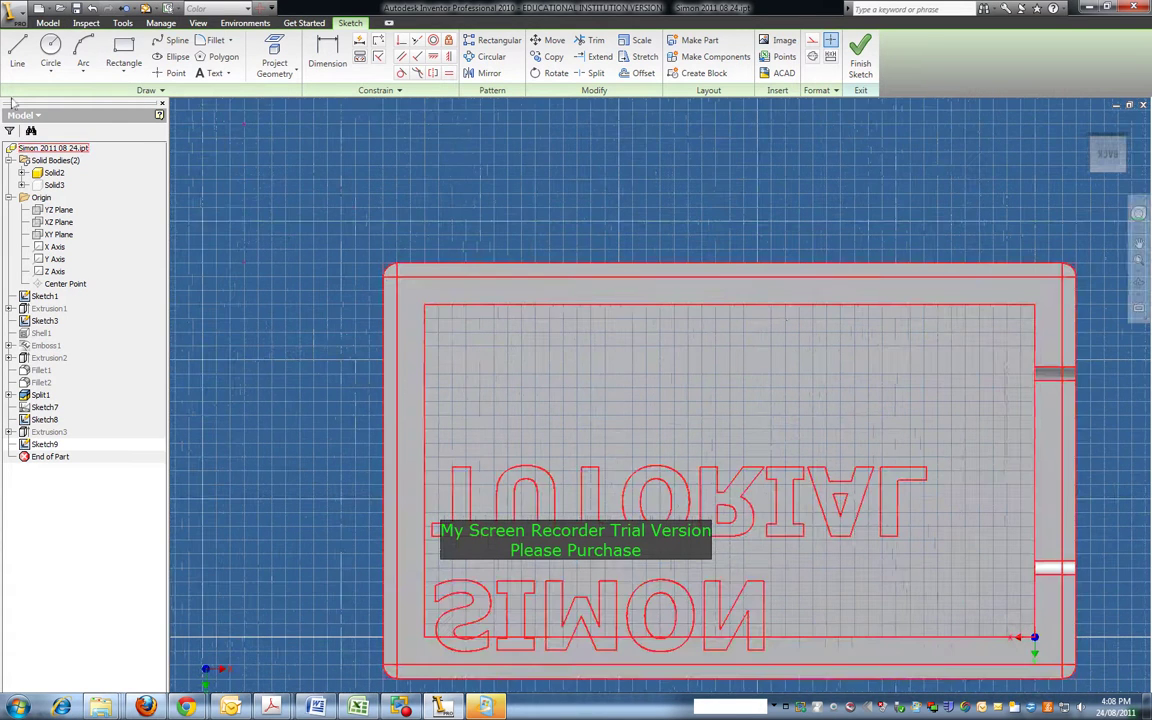
Draw a square about five grid cells wide in each of the four corners of the pocket floor.
left_click(124, 50)
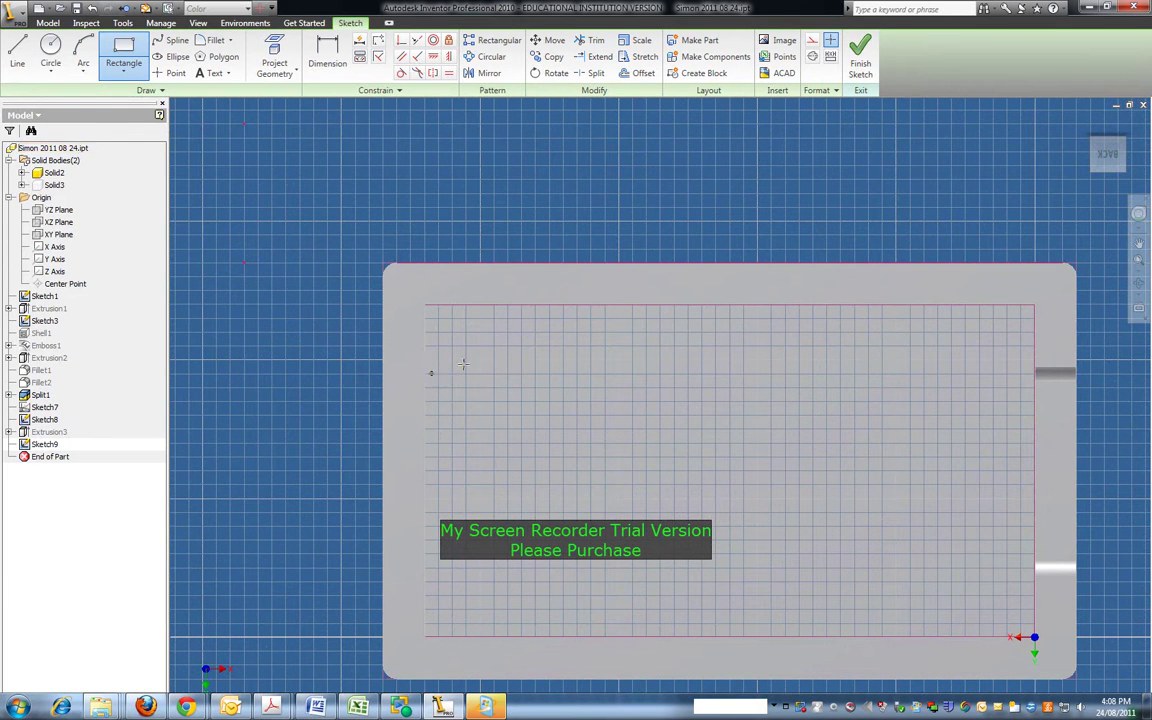
left_click(494, 304)
left_click(963, 305)
left_click(1033, 373)
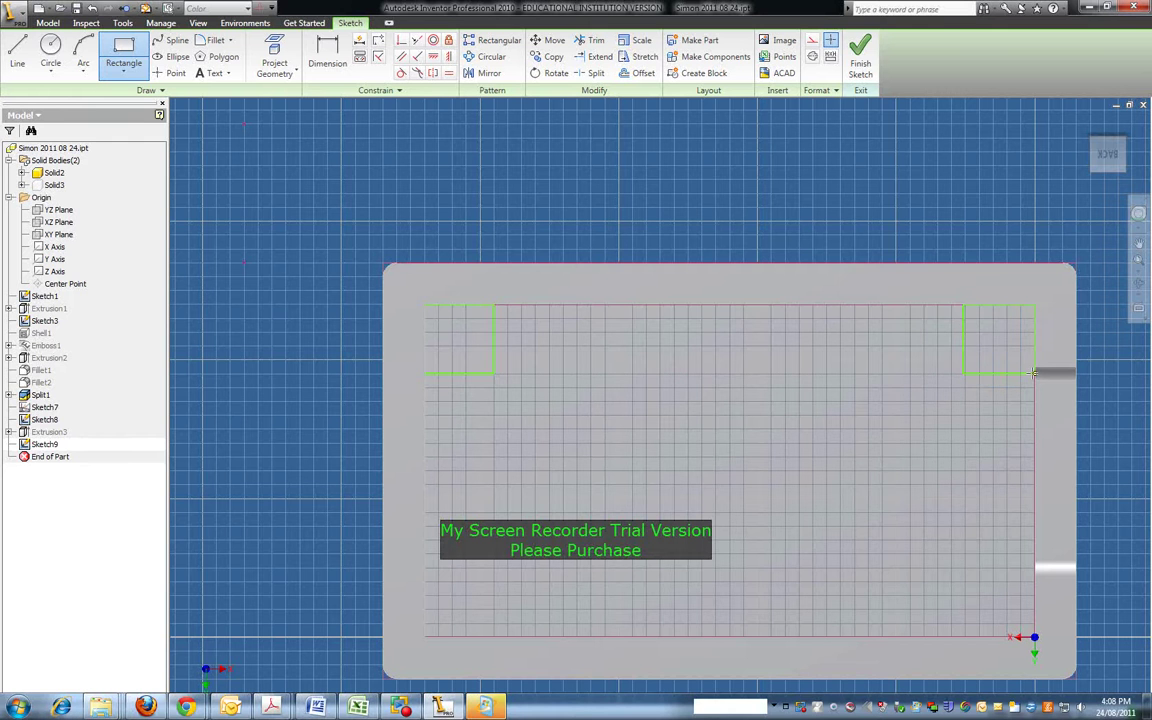
left_click(1034, 637)
left_click(964, 569)
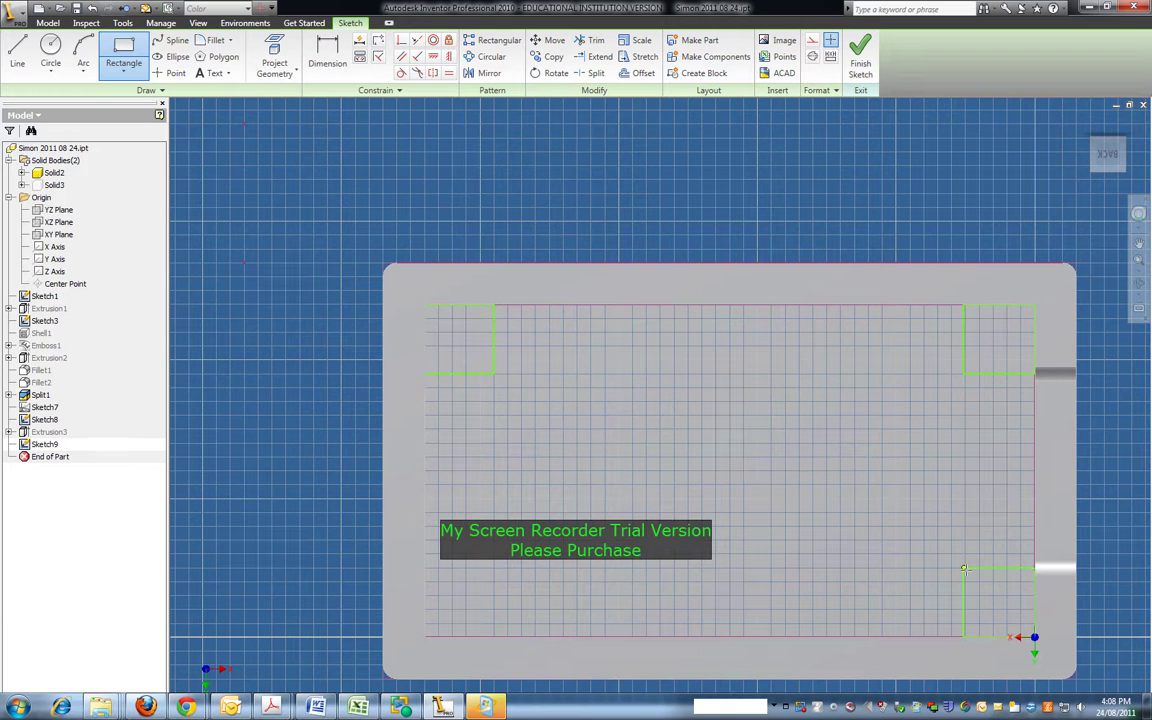
left_click(425, 636)
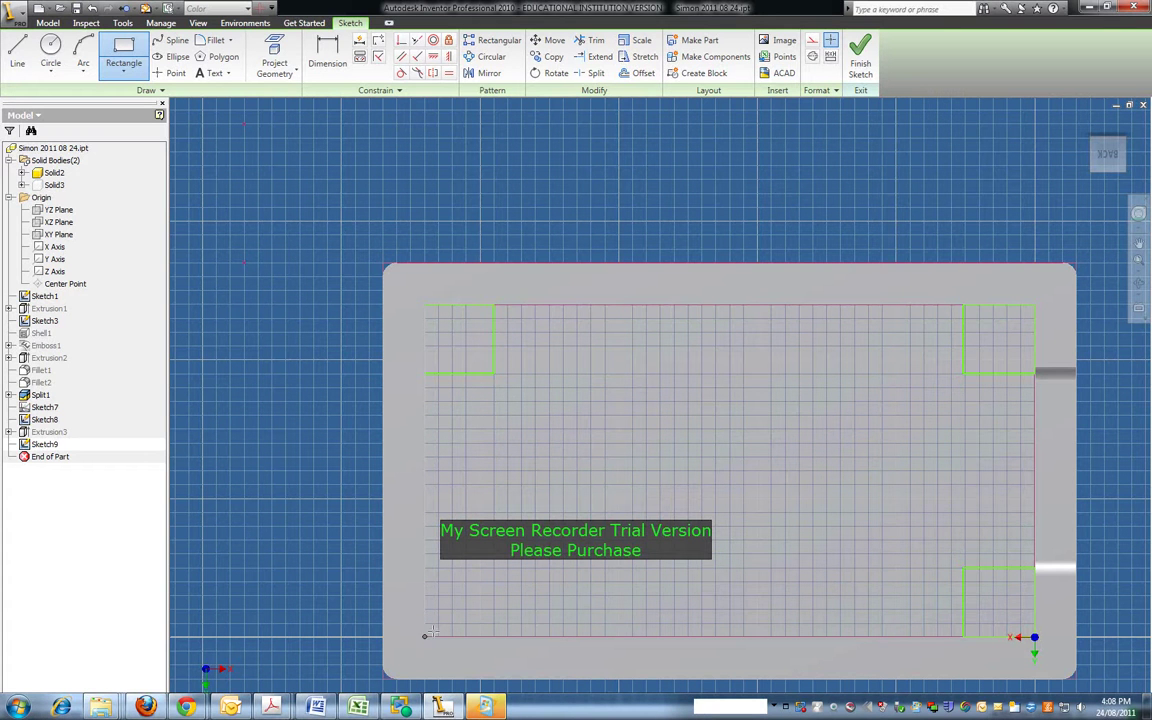
left_click(493, 568)
key("Escape")
Finish the sketch and extrude the four corner squares 8 mm, joining them to Solid2.
left_click(1139, 286)
mouse_move(733, 460)
left_mouse_down()
mouse_move(720, 415)
mouse_move(720, 442)
left_mouse_up()
left_click(861, 62)
left_click(76, 58)
left_click(490, 398)
left_click(1012, 372)
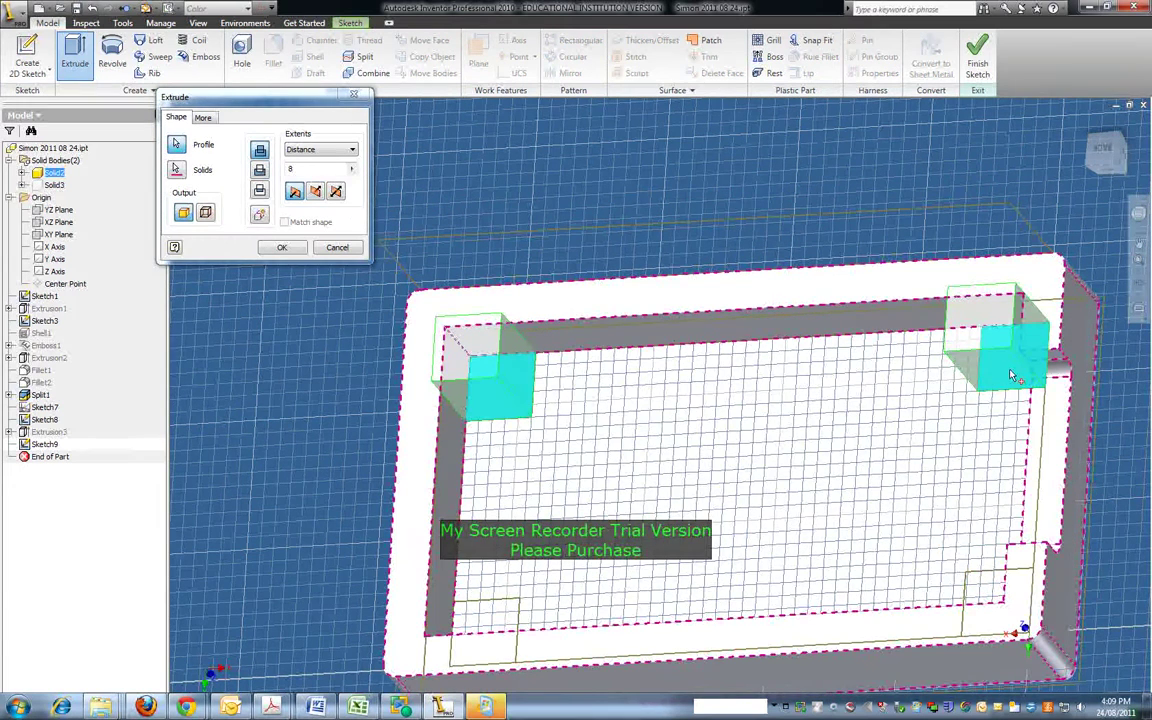
left_click(995, 595)
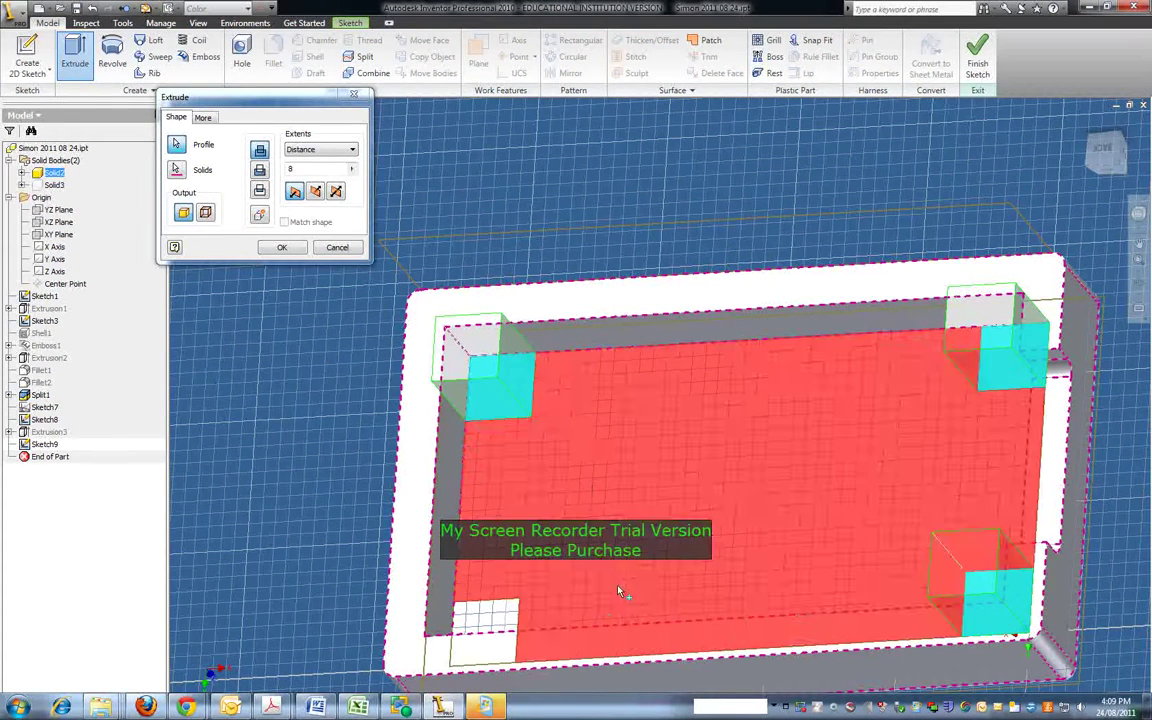
left_click(497, 624)
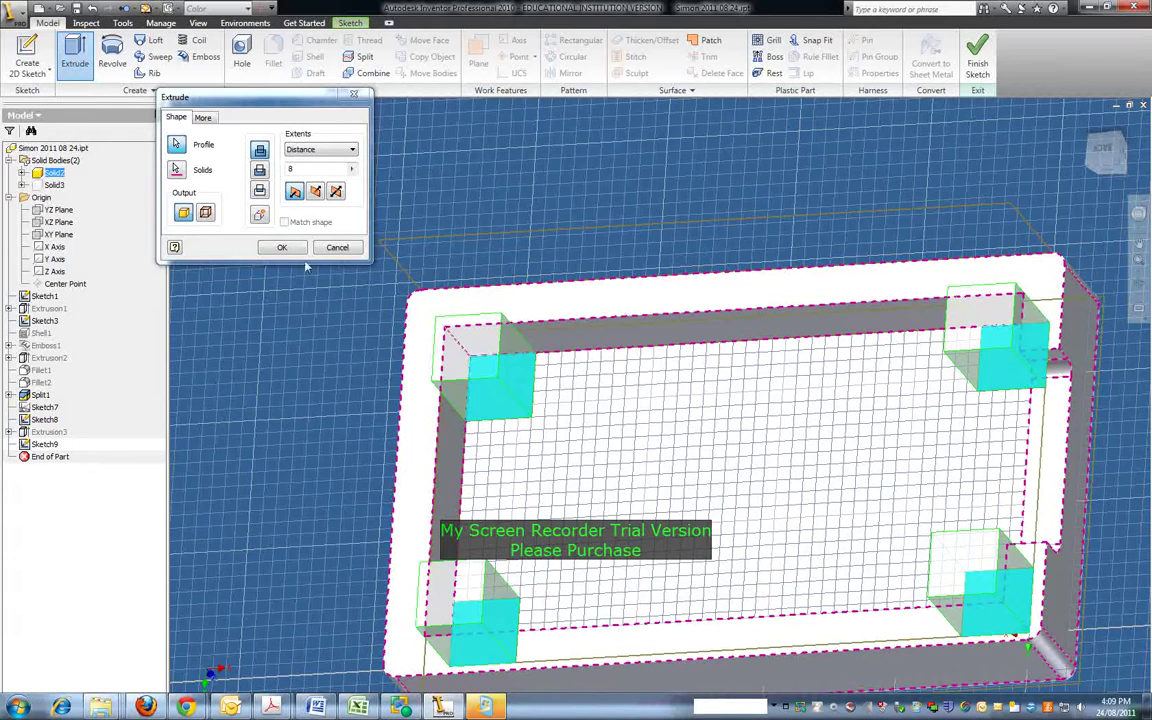
left_click(281, 247)
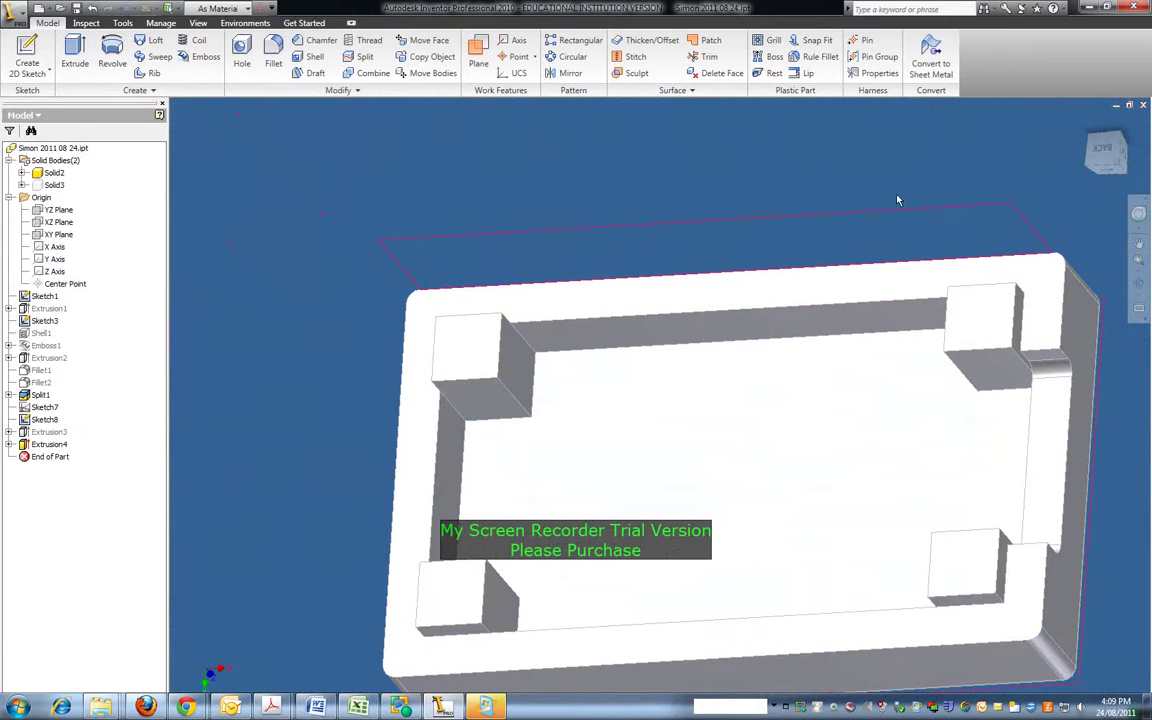
Inspect the height of the 8 mm posts against the case rim and undo their extrusion.
left_click(1139, 280)
left_click_drag(802, 442, 587, 230)
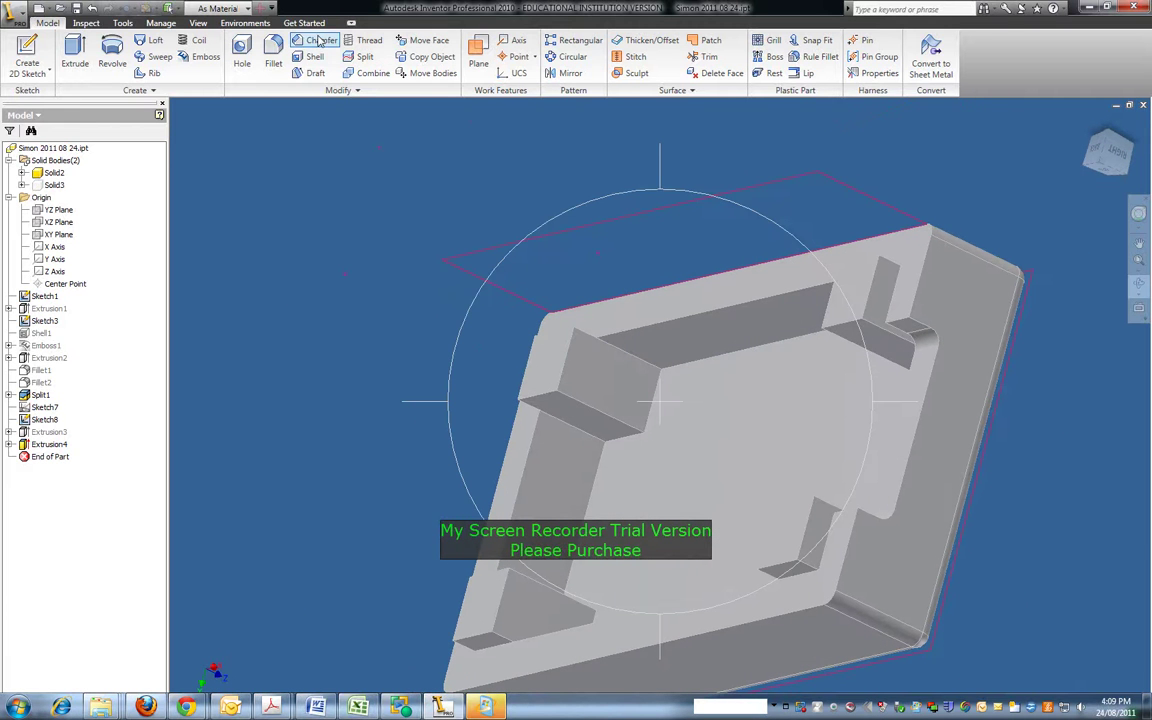
left_click(92, 9)
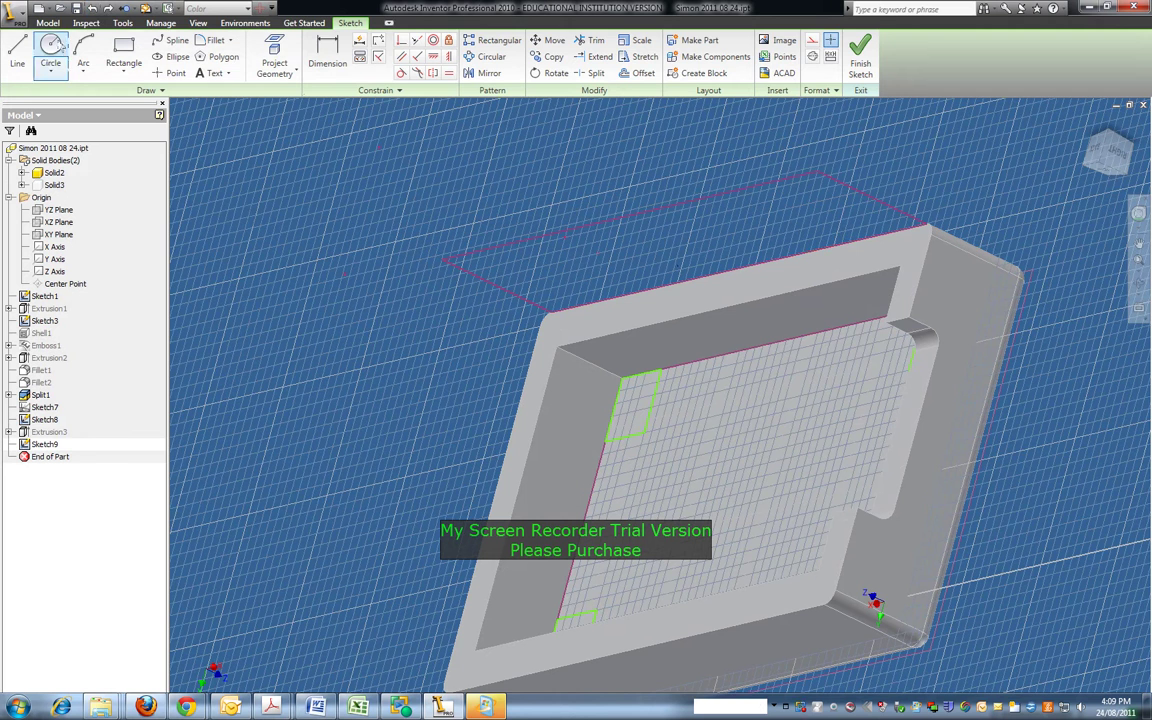
Try extruding a single corner square 6 mm from the pocket floor, and undo that extrusion.
left_click(47, 22)
left_click(74, 52)
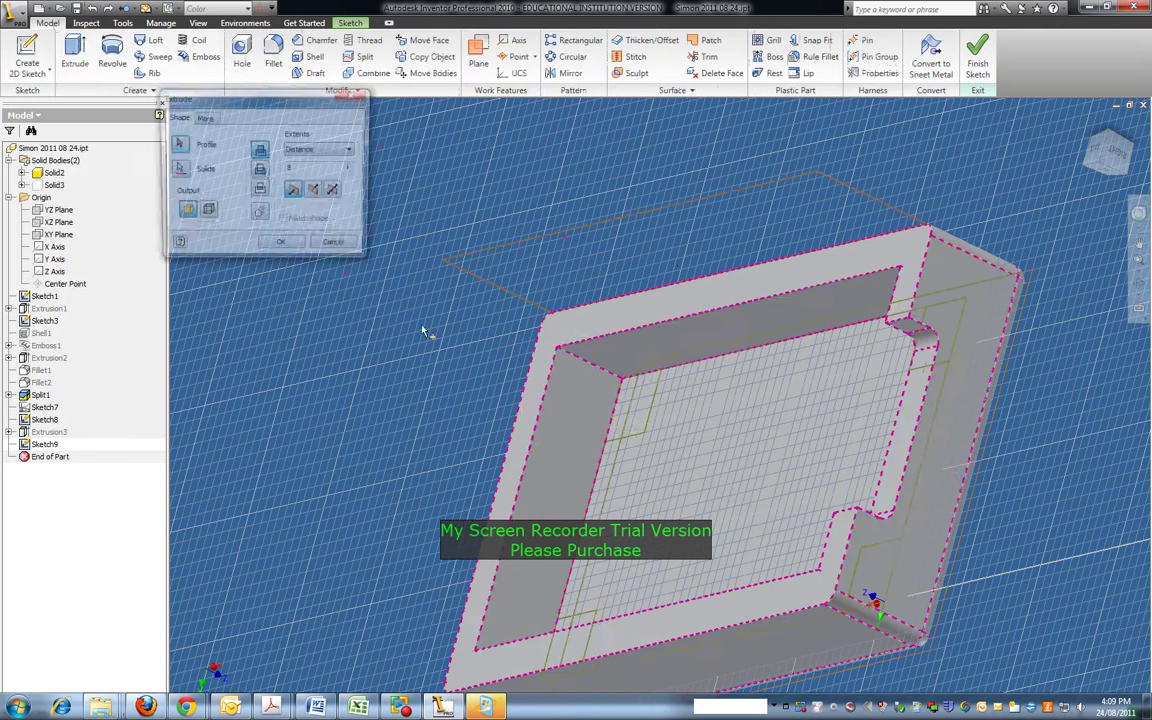
left_click(638, 415)
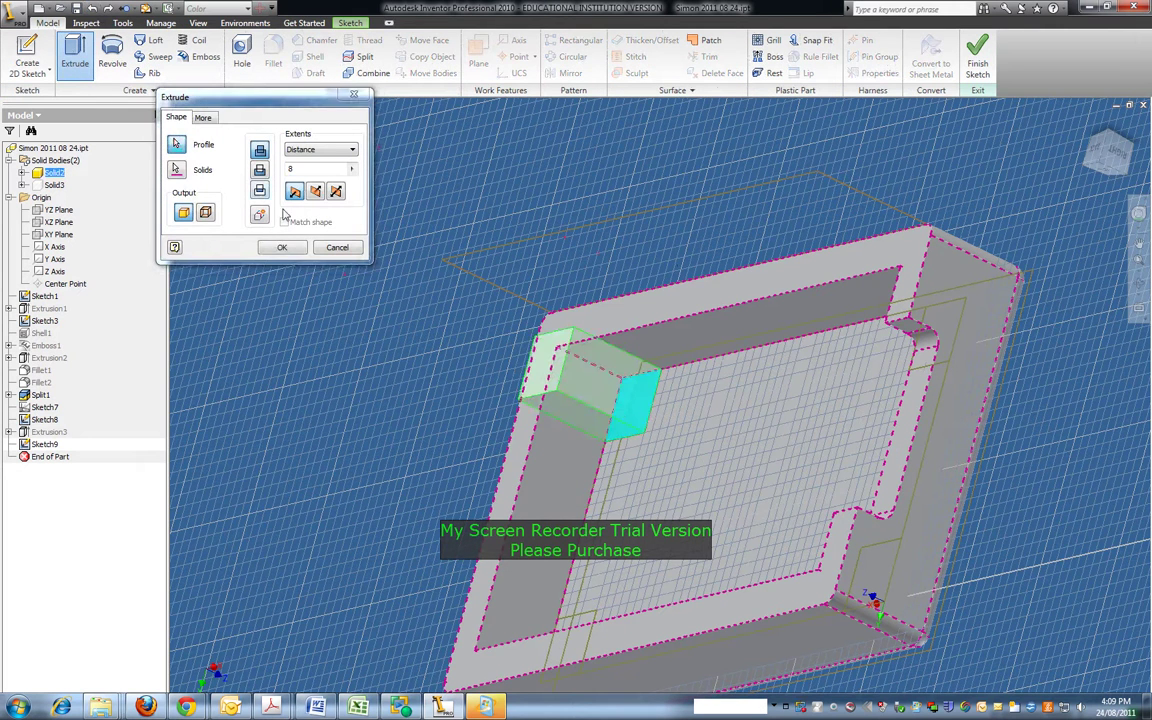
type("7")
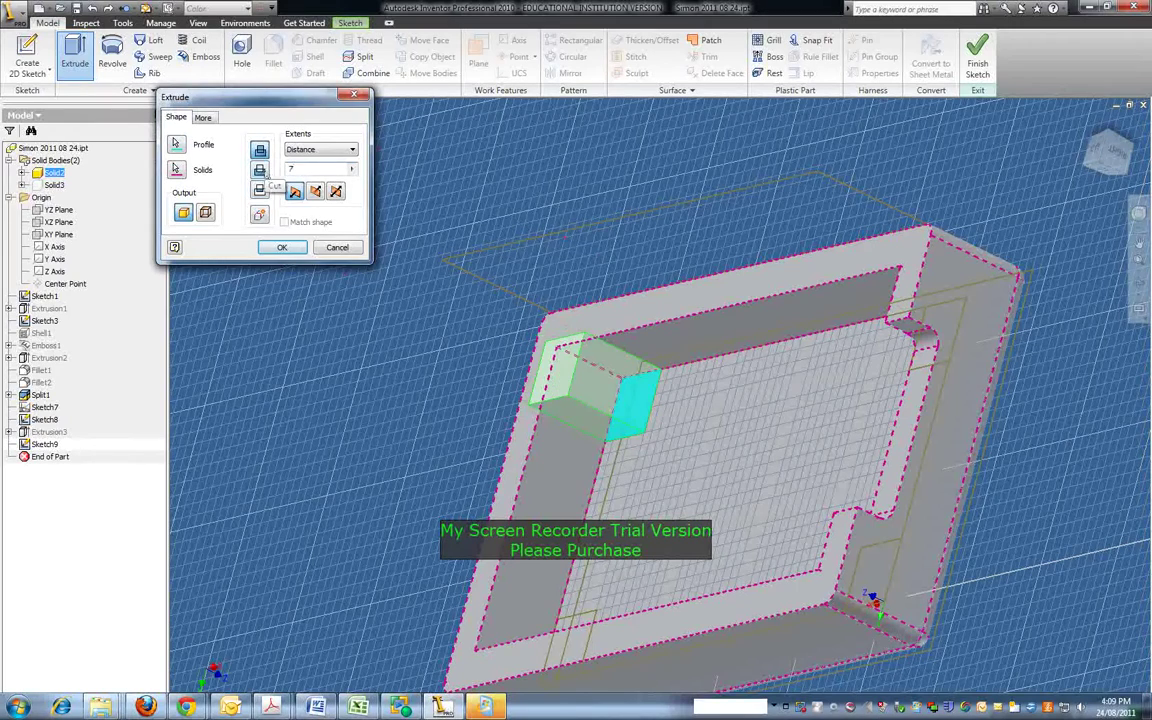
type("6")
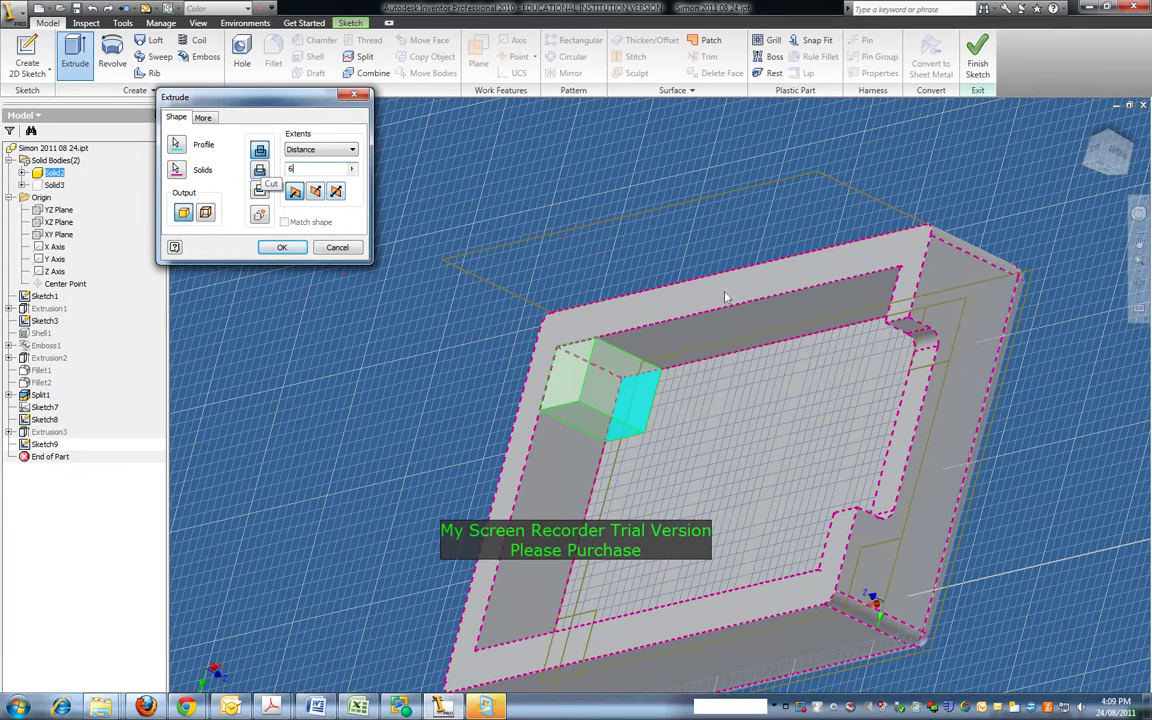
key("F4")
left_click_drag(722, 585, 810, 607)
key("F4")
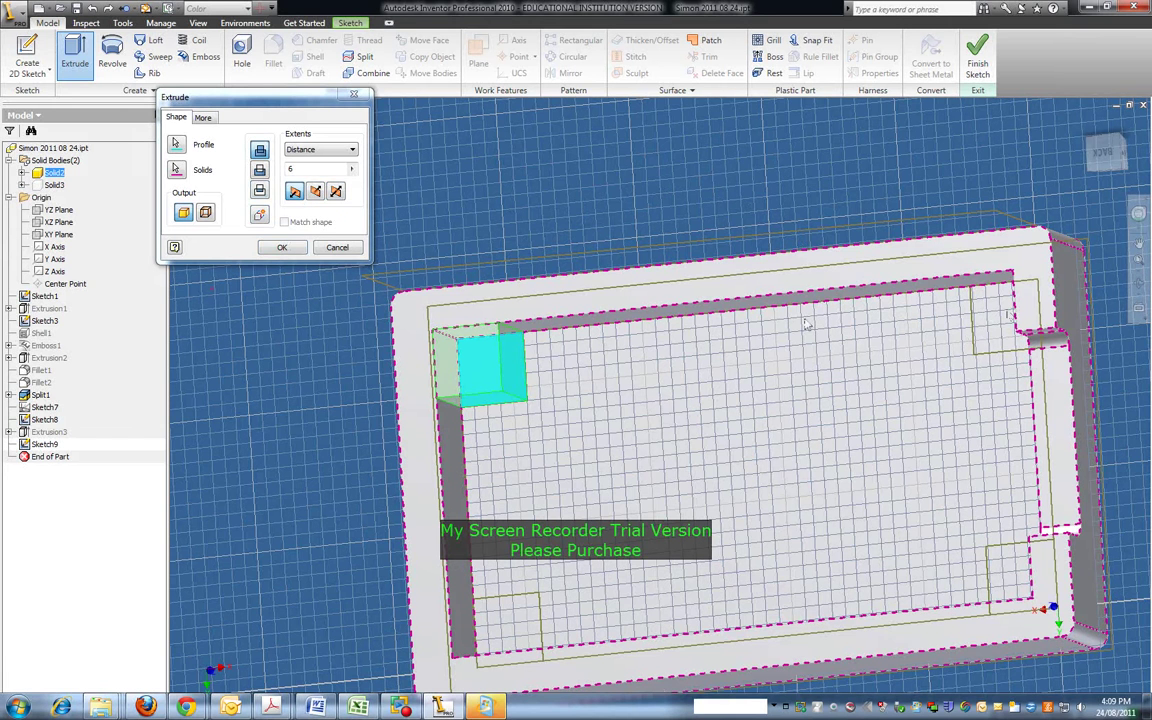
left_click(282, 247)
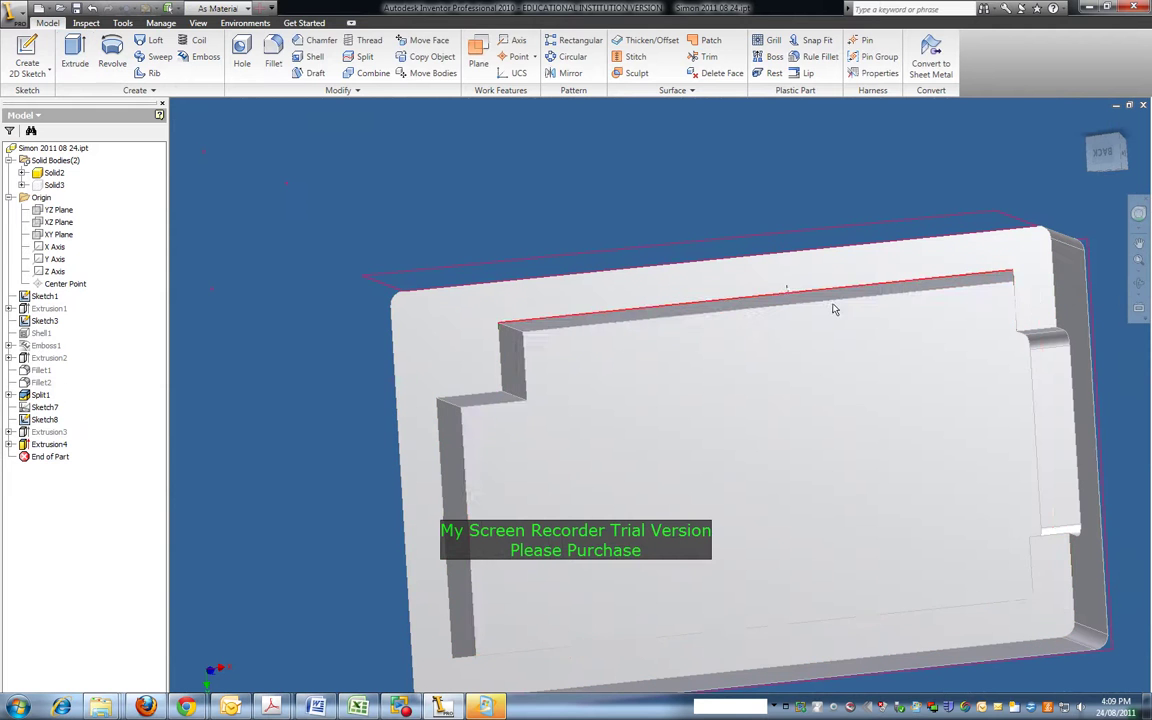
left_click(93, 9)
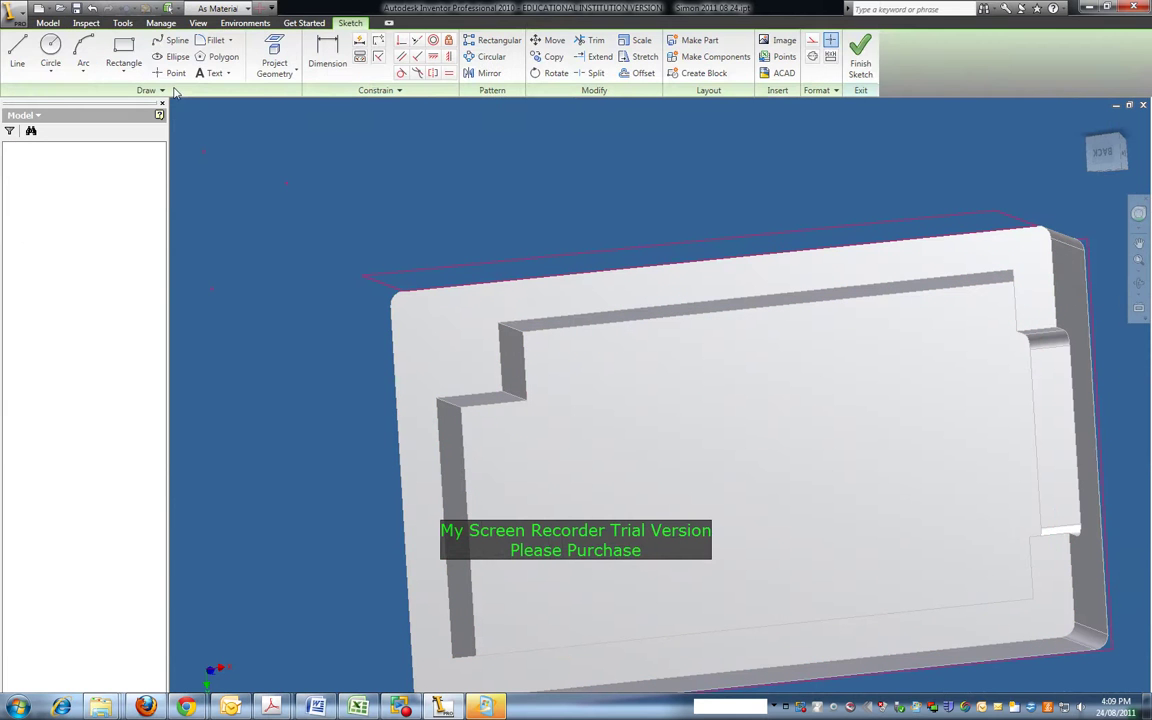
Extrude all four corner squares 6 mm and join them to Solid2 as corner posts.
left_click(47, 22)
left_click(74, 58)
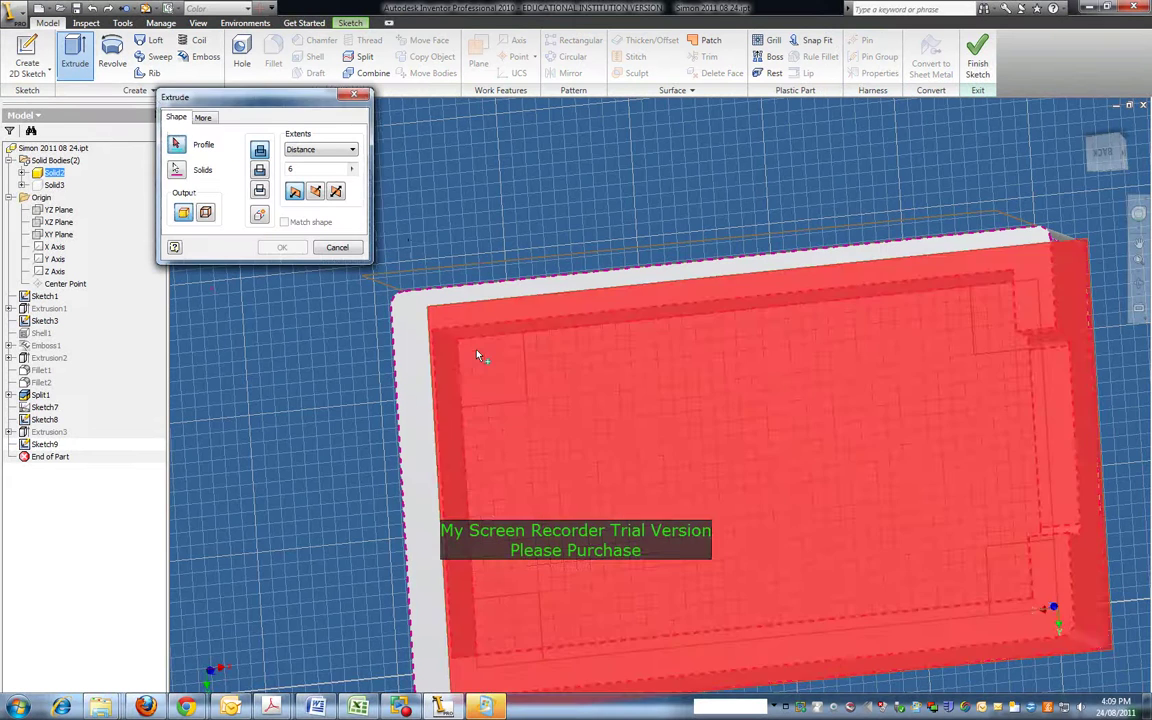
left_click(445, 345)
left_click(995, 312)
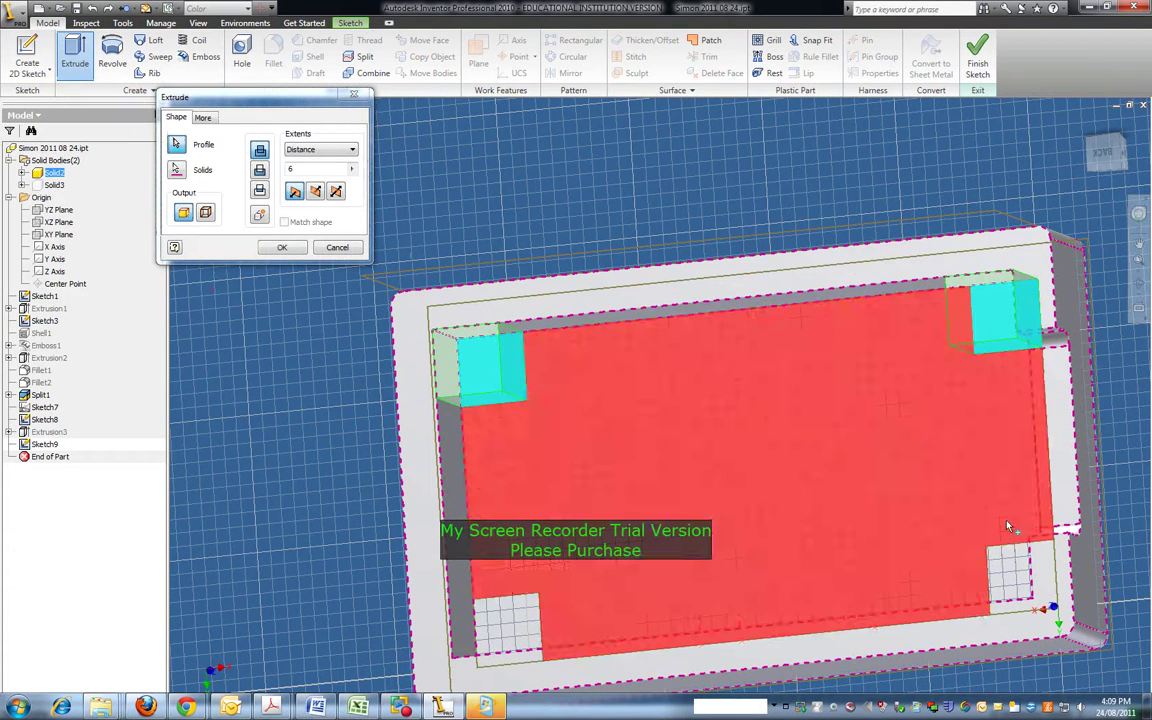
left_click(1010, 567)
left_click(510, 610)
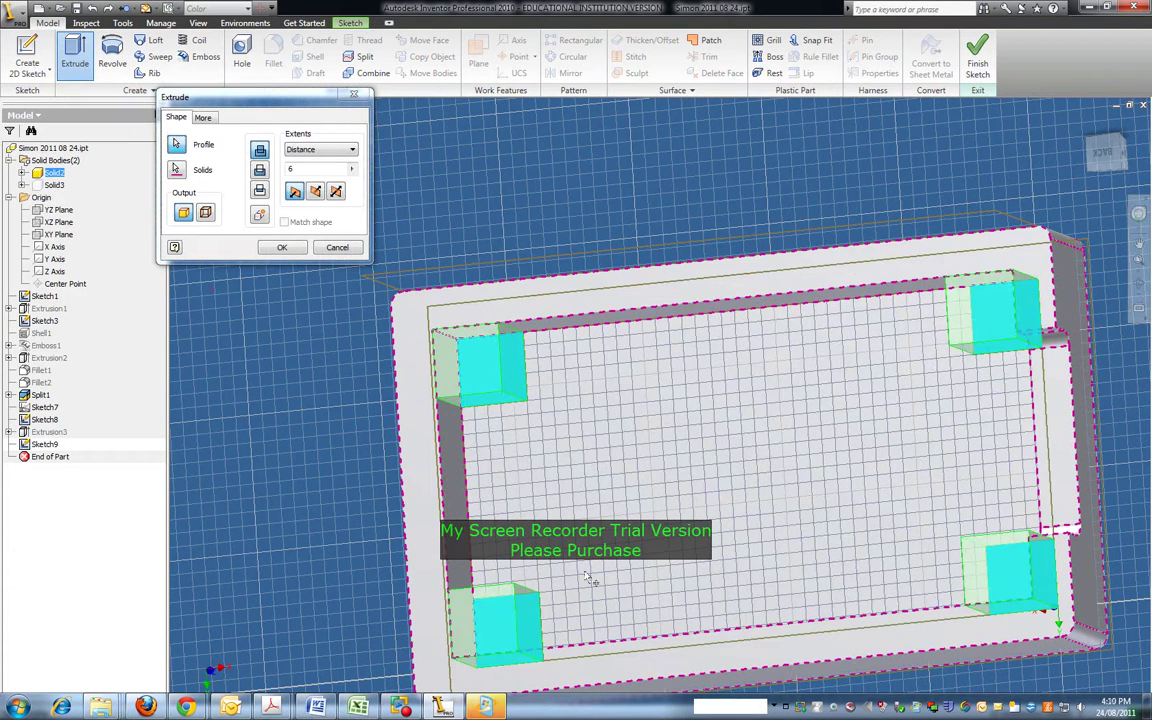
left_click(282, 248)
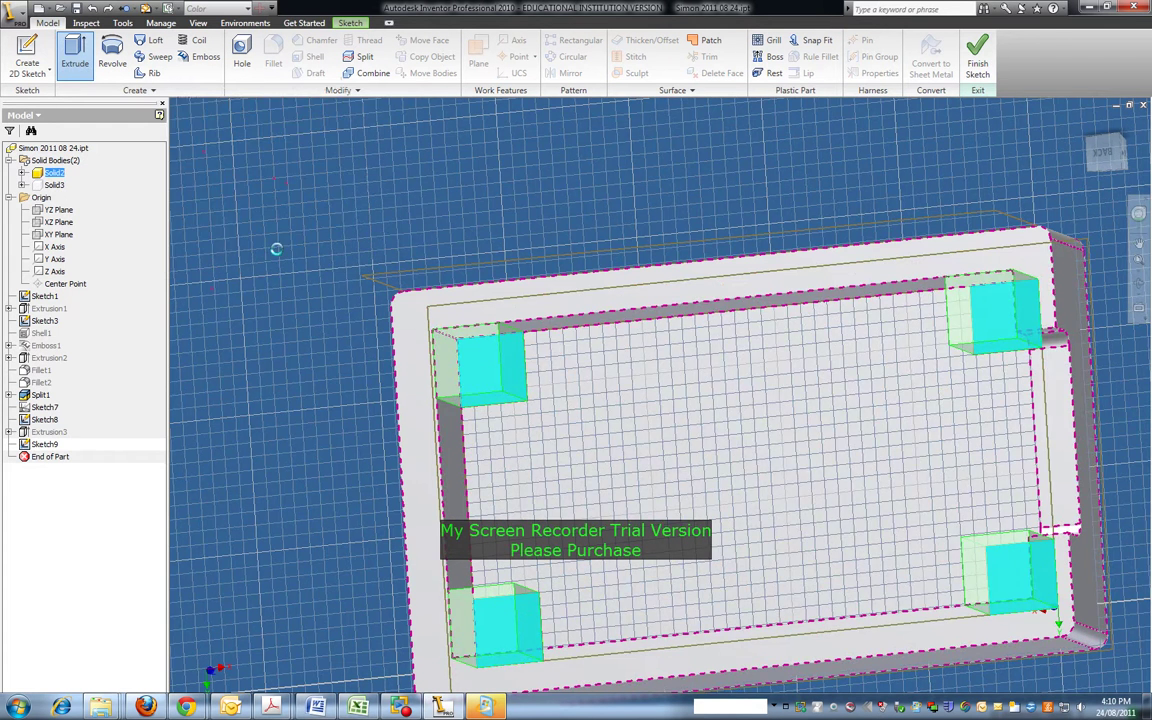
Inspect the four new posts and make Solid3 visible together with Solid2.
left_click(1138, 284)
left_click_drag(642, 435, 633, 360)
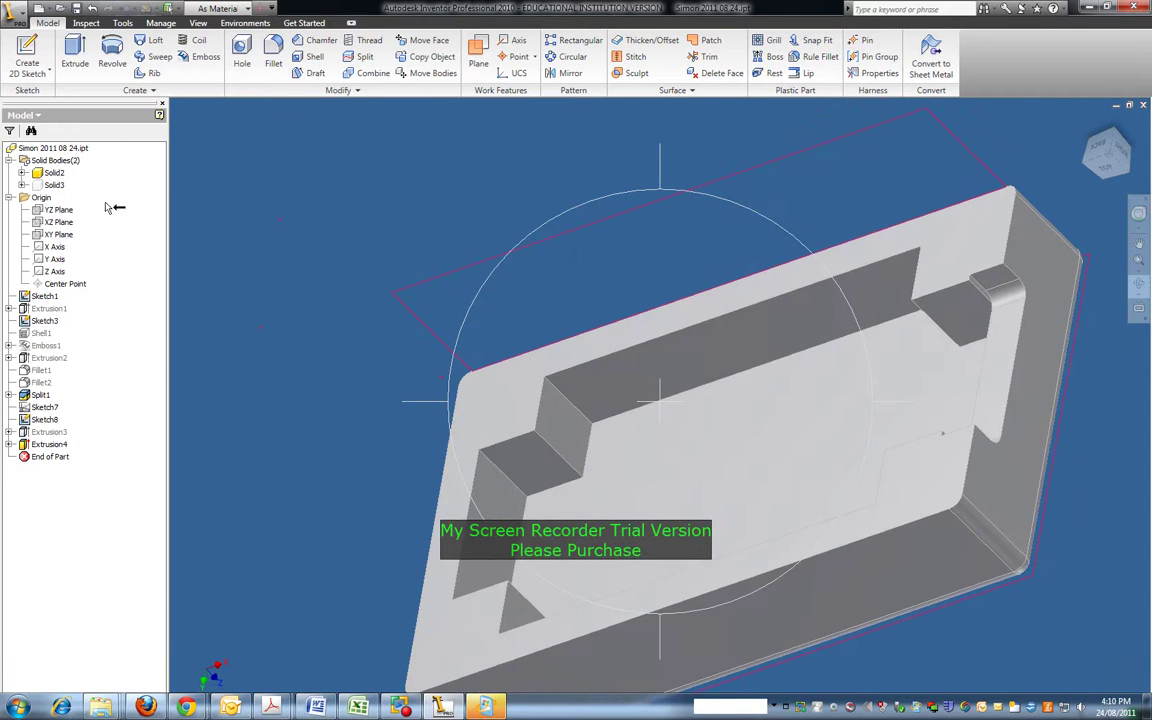
key("Escape")
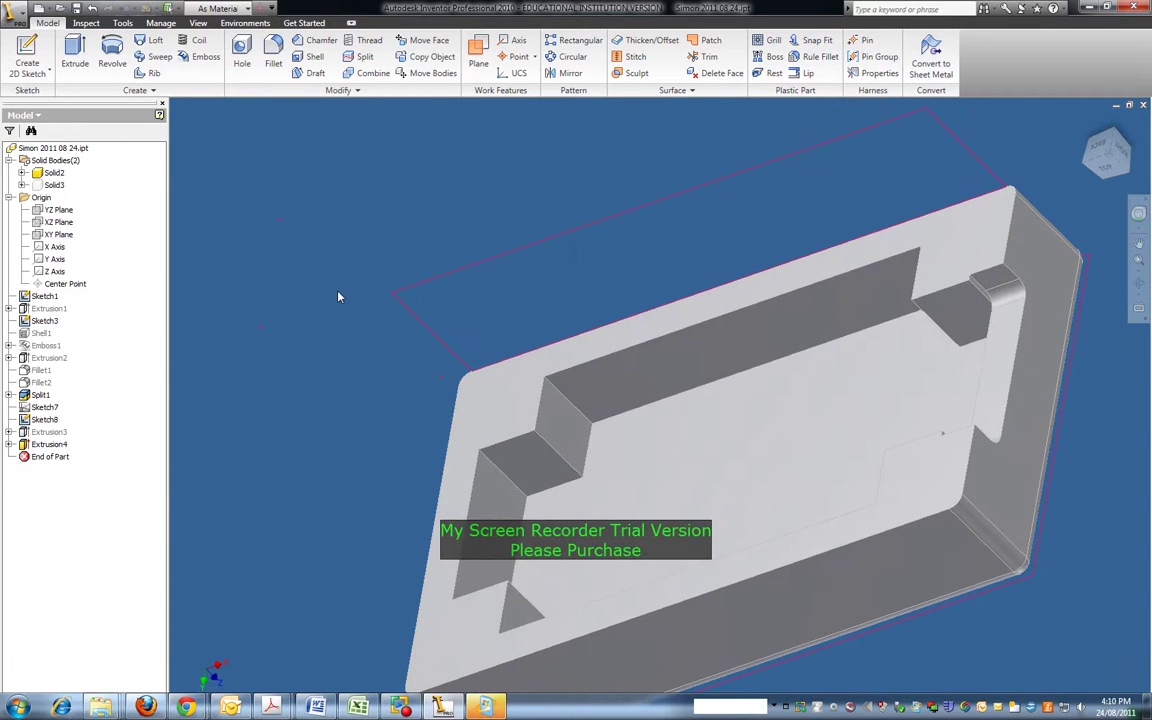
left_click(48, 185)
right_click(45, 190)
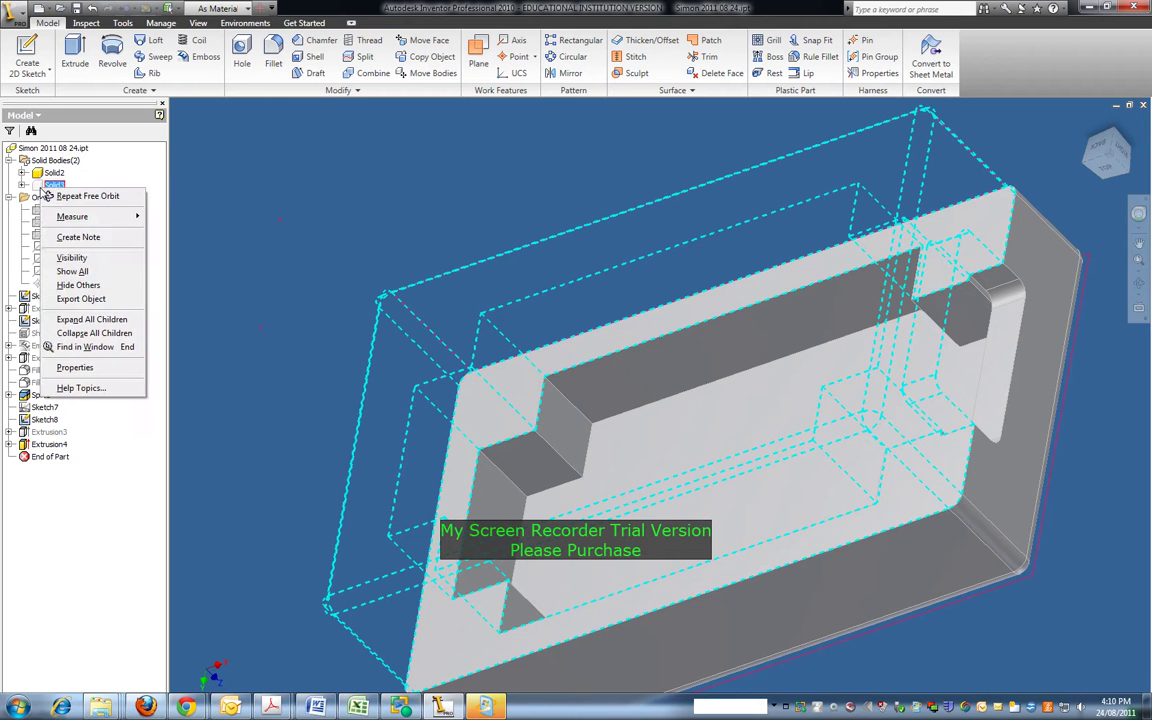
left_click(80, 259)
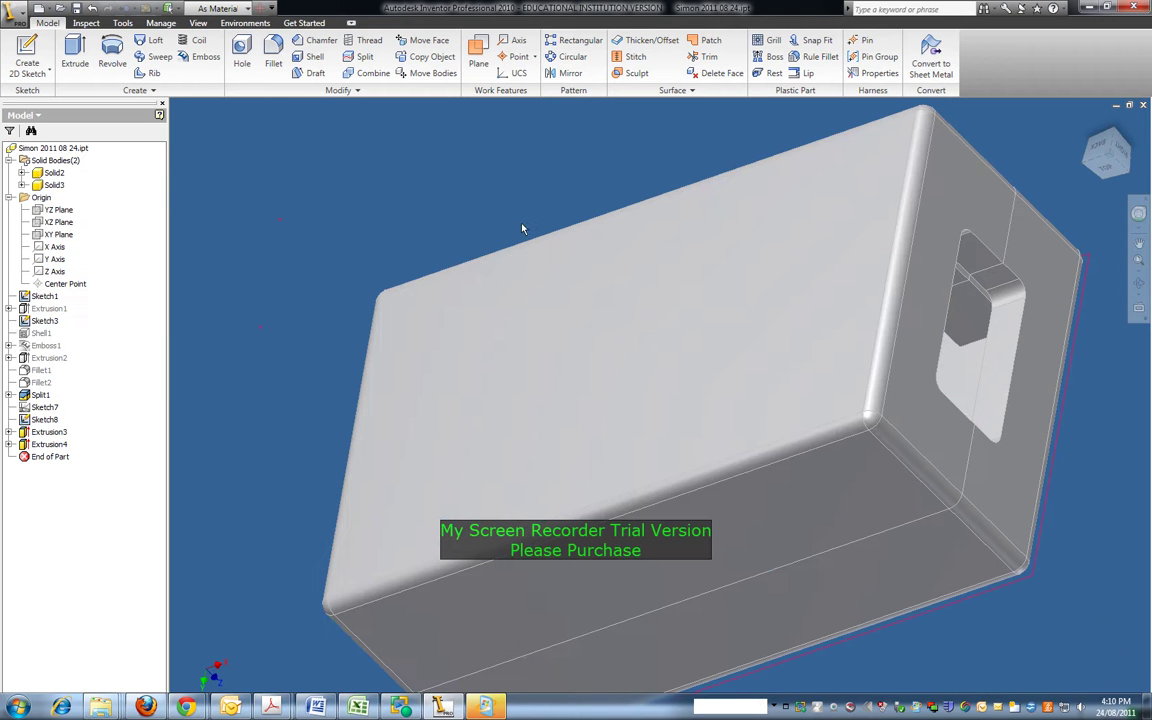